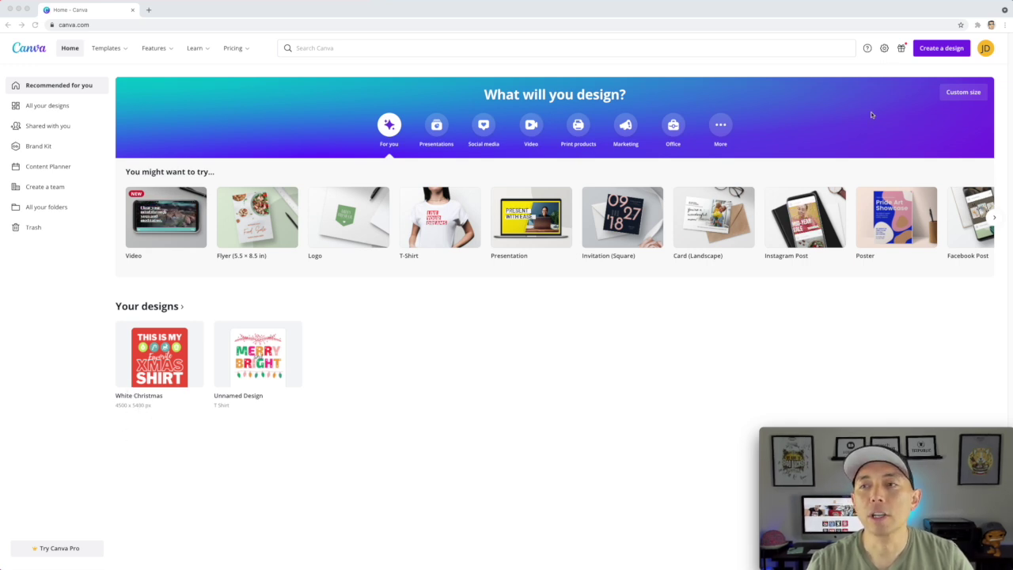
Create a new blank design with a custom size of 4500 x 5400 px.
{"action": "left_click", "coordinate": [967, 100]}
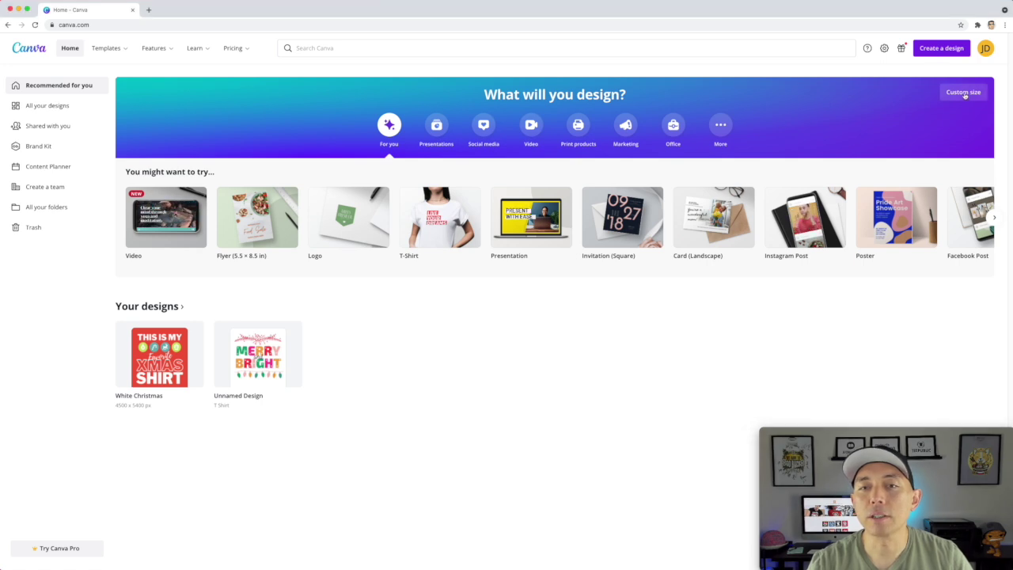
{"action": "left_click", "coordinate": [930, 48]}
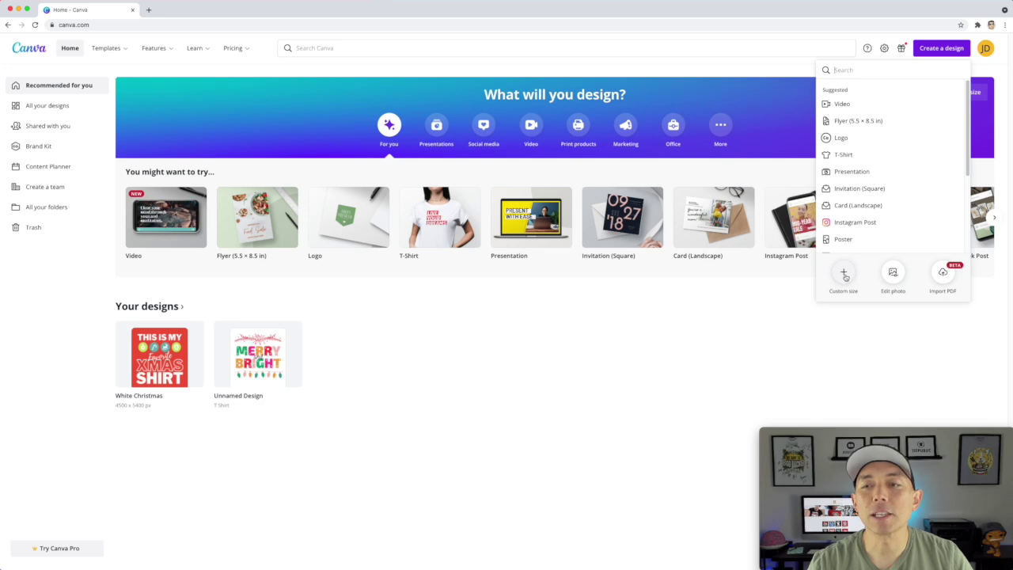
{"action": "left_click", "coordinate": [843, 273]}
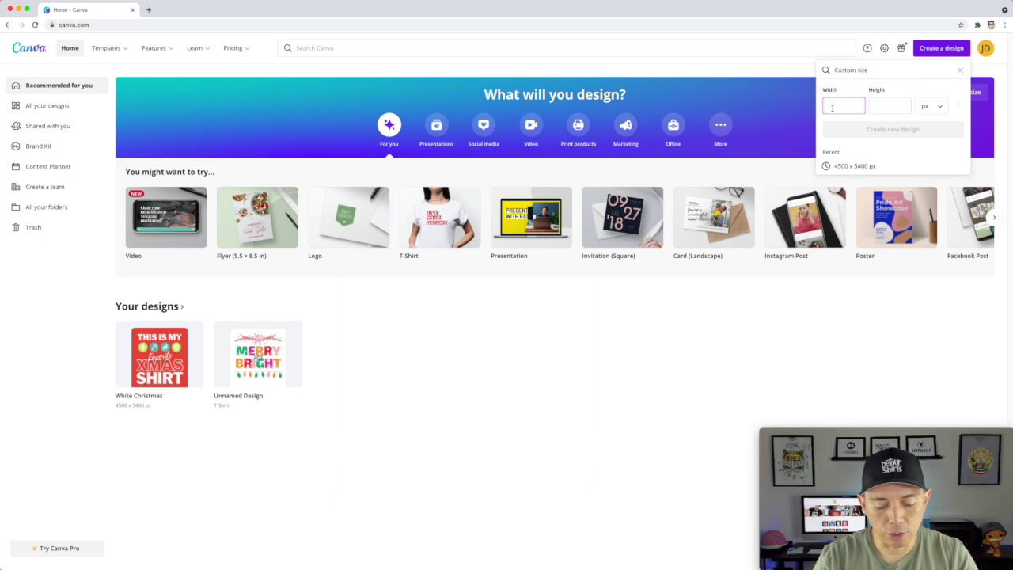
{"action": "type", "text": "4500"}
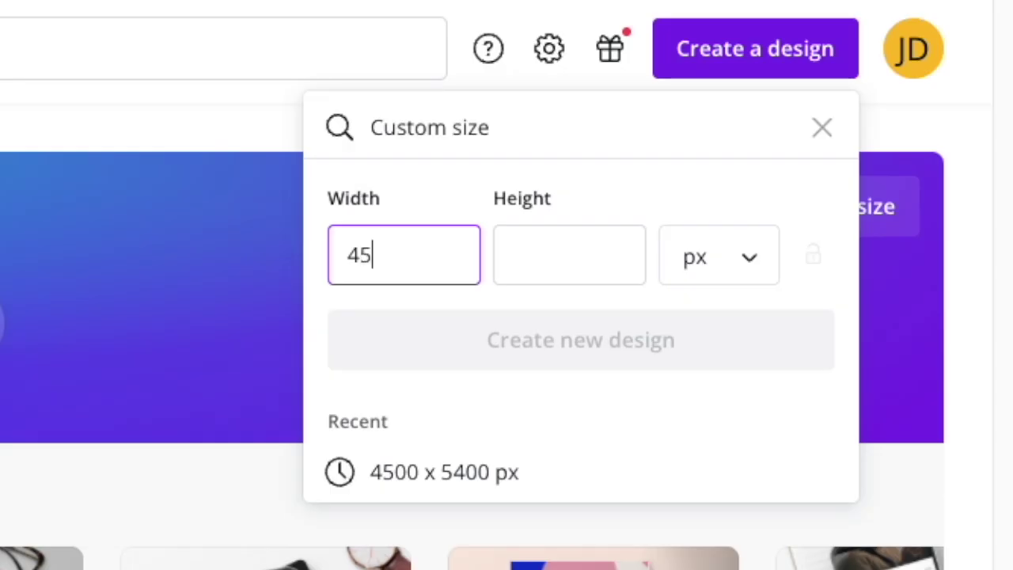
{"action": "left_click", "coordinate": [543, 252]}
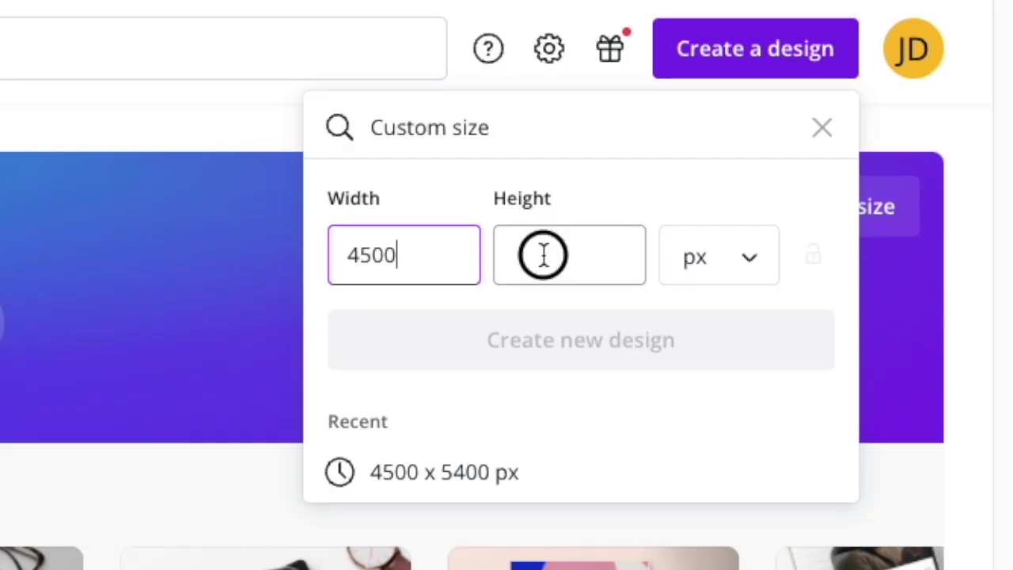
{"action": "type", "text": "5400"}
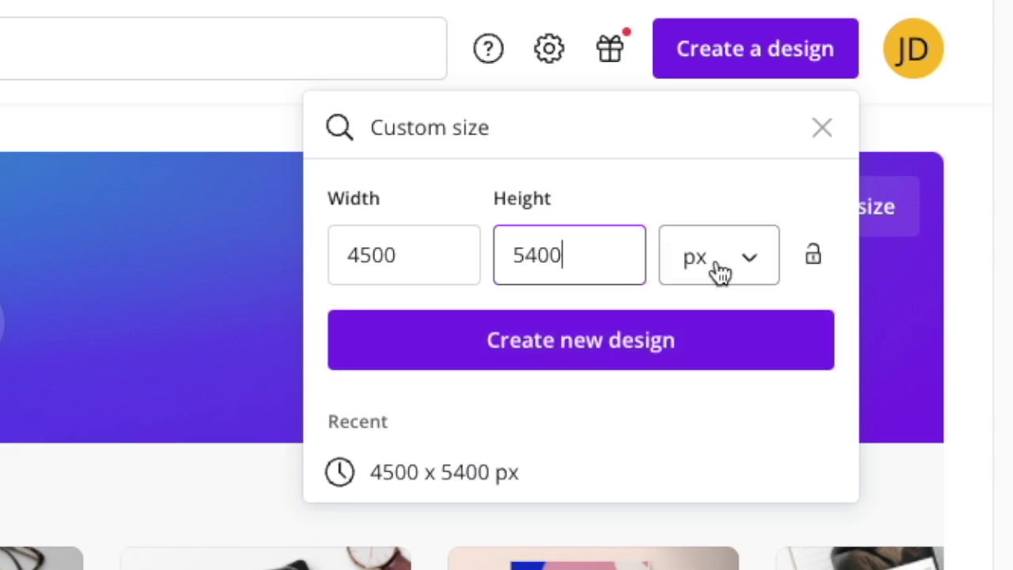
{"action": "left_click", "coordinate": [438, 251]}
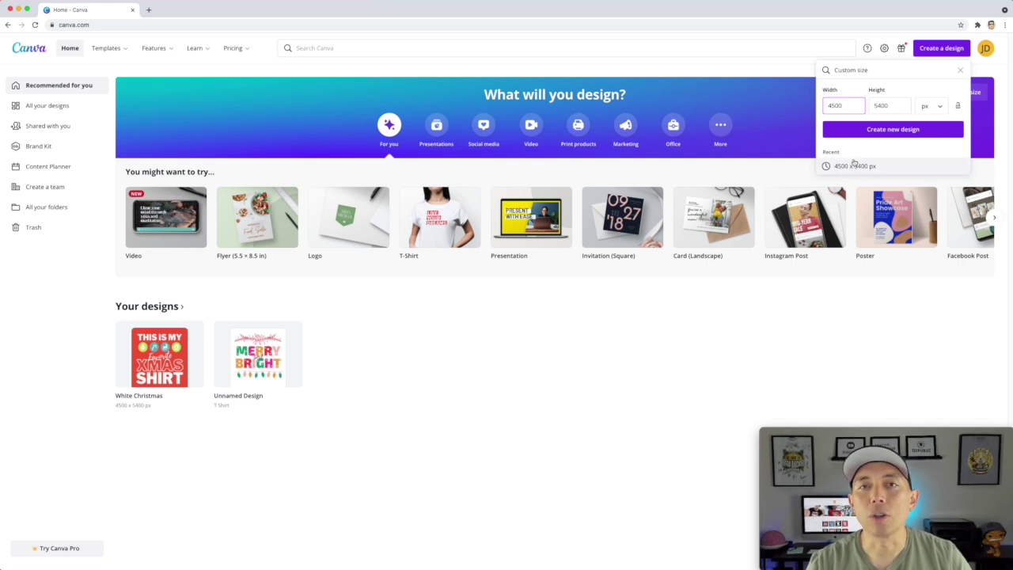
{"action": "left_click", "coordinate": [887, 129]}
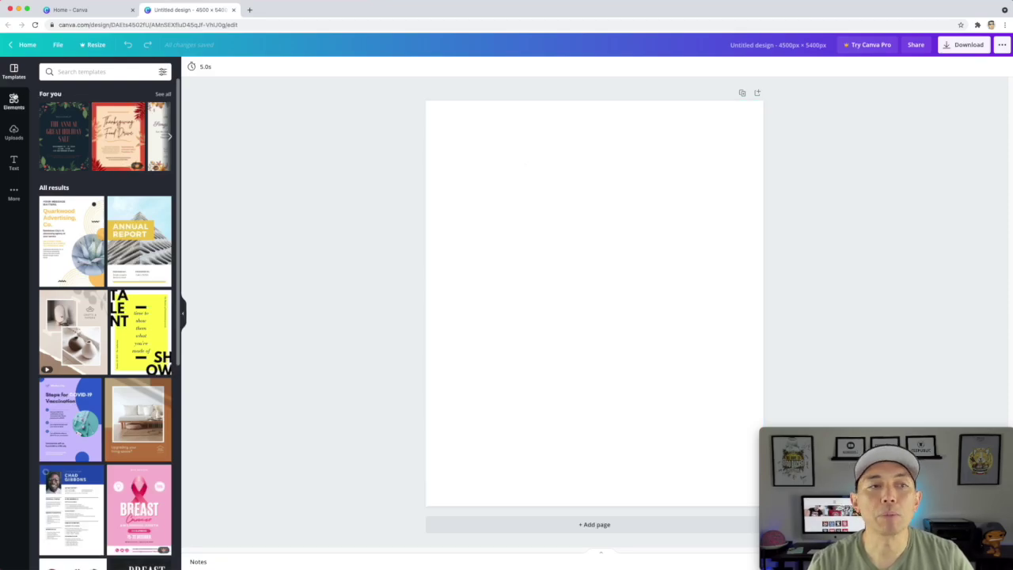
Browse the Line elements by category, looking through the photos, graphics, videos and audio.
{"action": "left_click", "coordinate": [13, 98]}
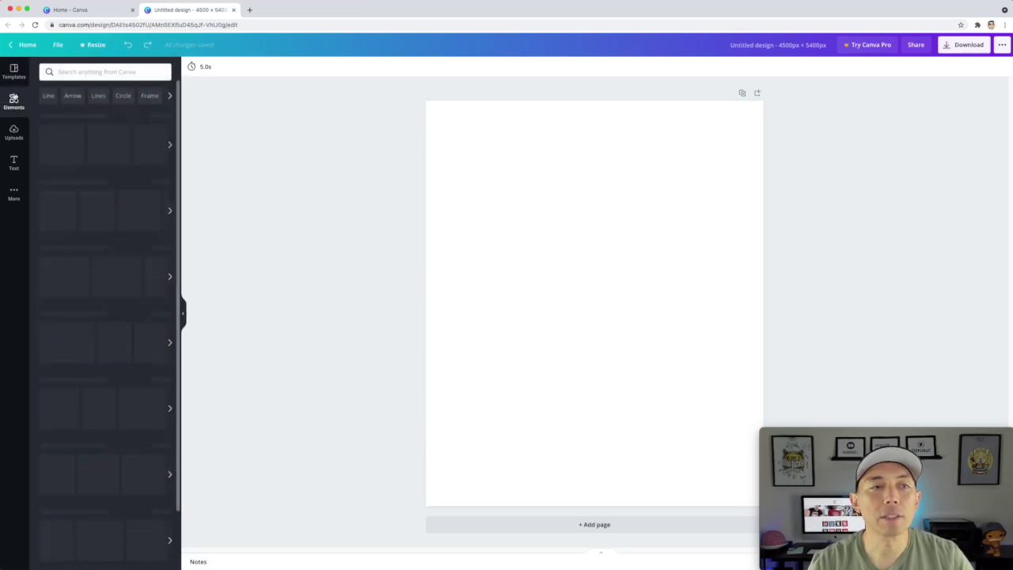
{"action": "left_click", "coordinate": [48, 97]}
{"action": "left_click", "coordinate": [69, 92]}
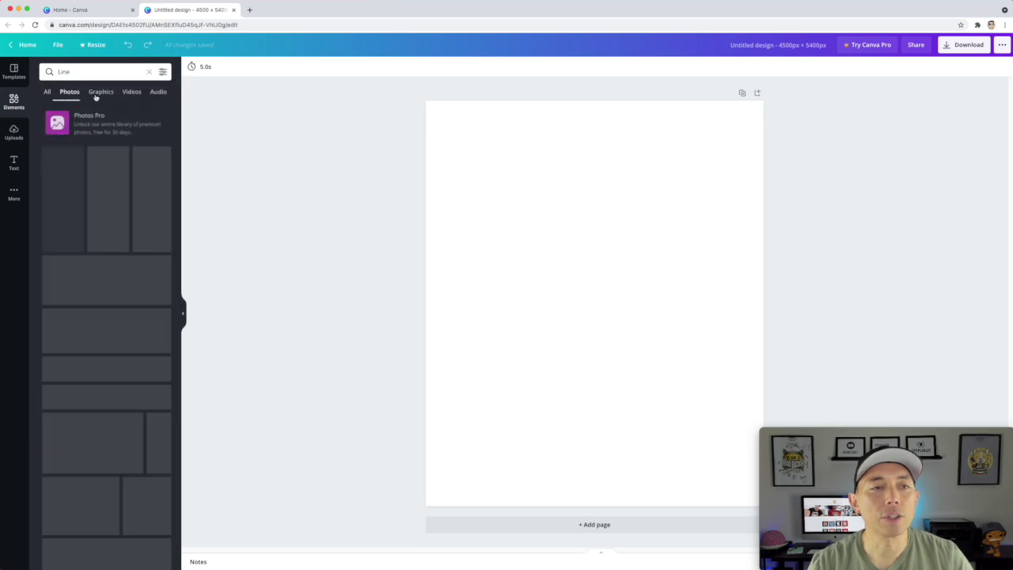
{"action": "left_click", "coordinate": [100, 93]}
{"action": "left_click", "coordinate": [131, 93]}
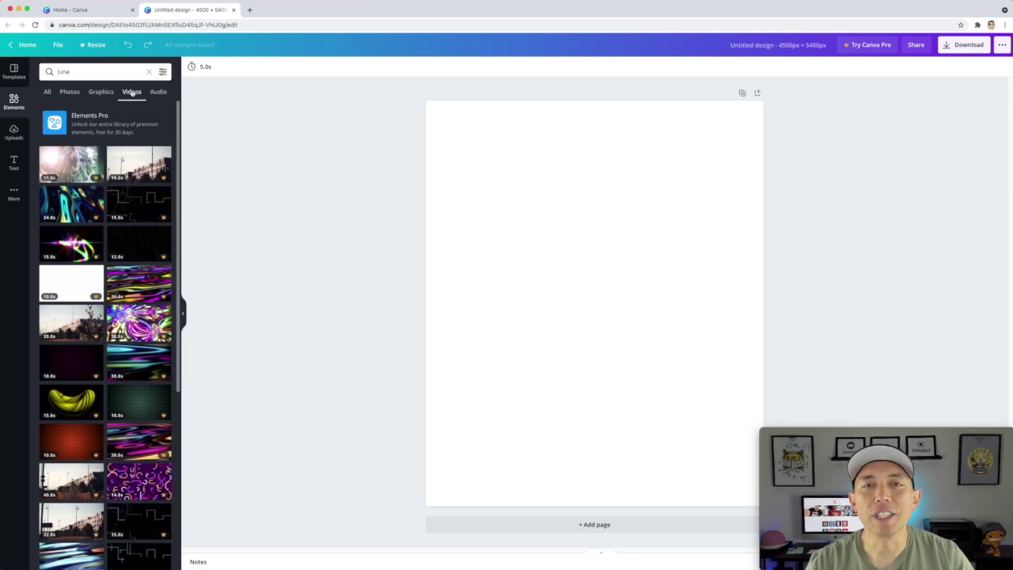
{"action": "left_click", "coordinate": [157, 92]}
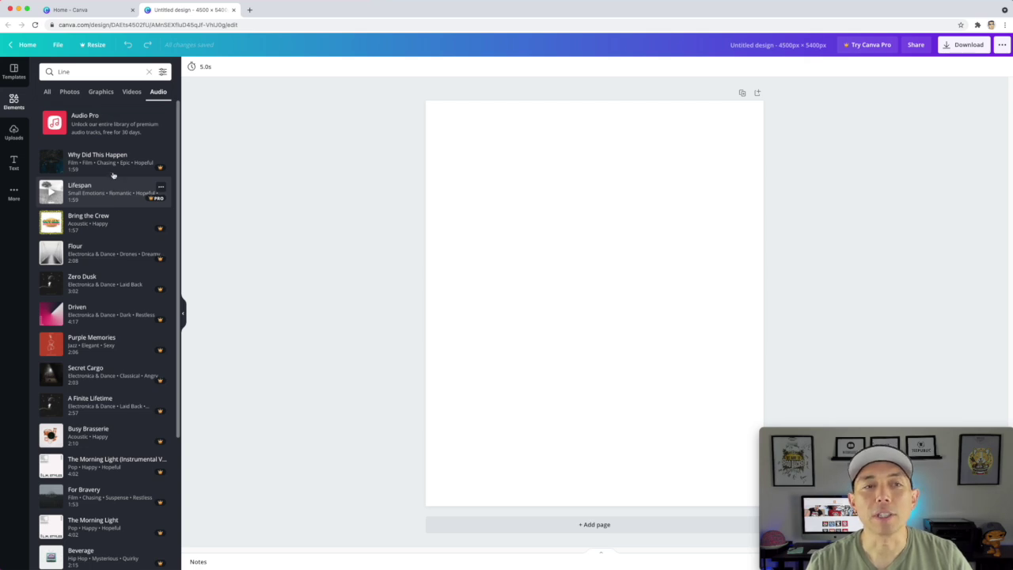
{"action": "left_click", "coordinate": [98, 92]}
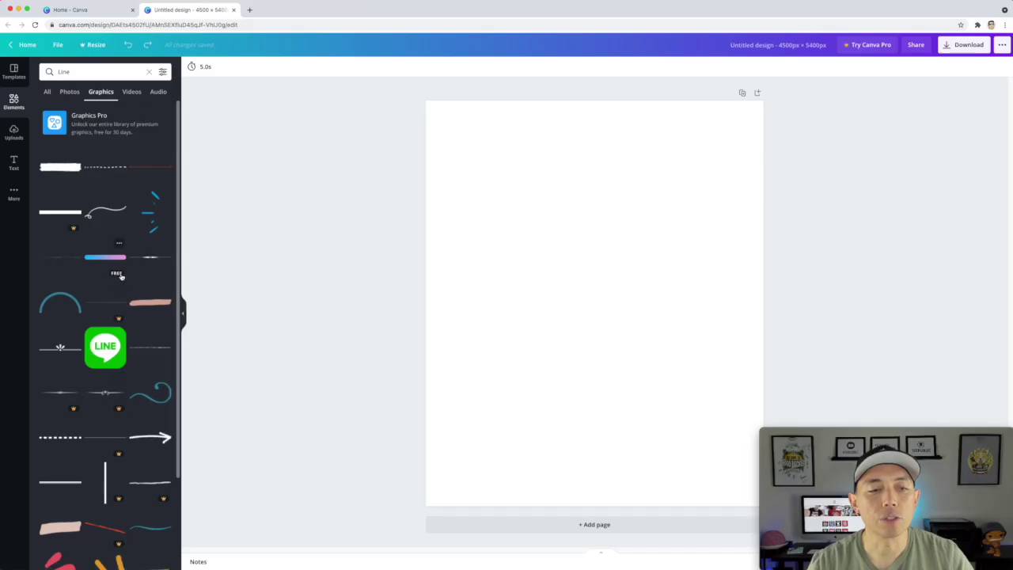
{"action": "scroll", "coordinate": [120, 275], "scroll_direction": "down", "scroll_amount": 3}
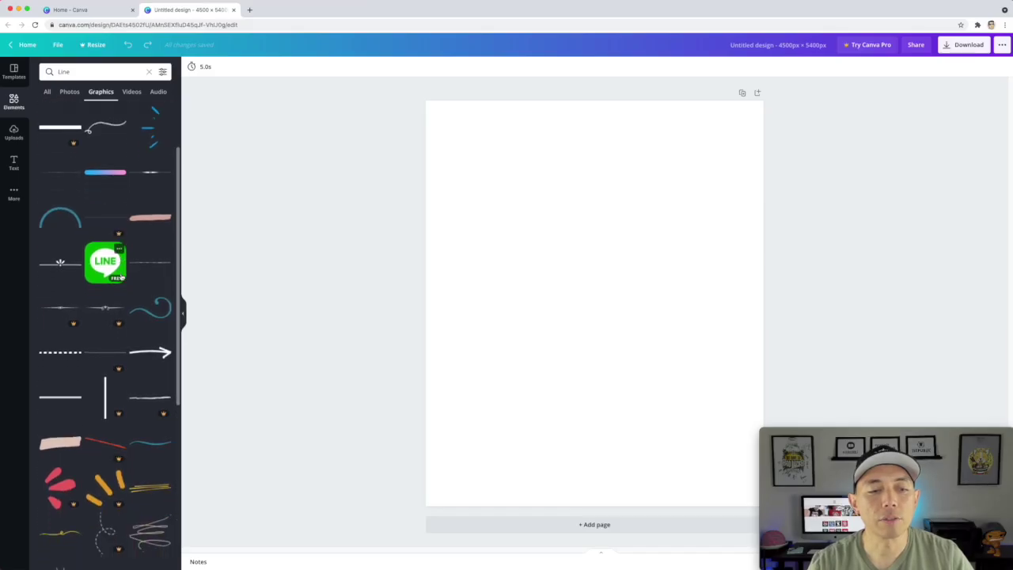
{"action": "scroll", "coordinate": [95, 198], "scroll_direction": "up", "scroll_amount": 3}
Search the element graphics for "christmas".
{"action": "left_click", "coordinate": [66, 70]}
{"action": "double_click", "coordinate": [66, 71]}
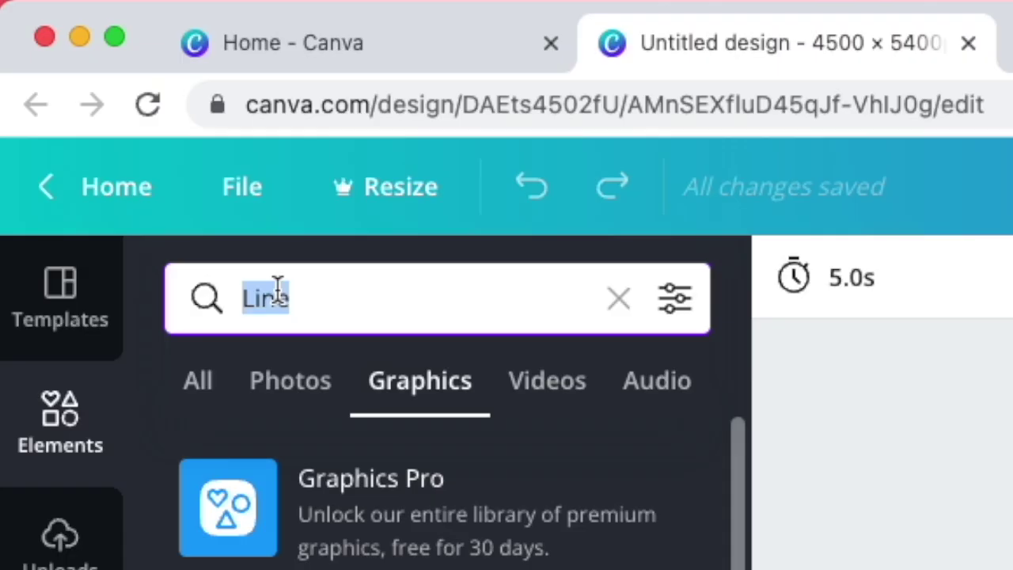
{"action": "type", "text": "chris"}
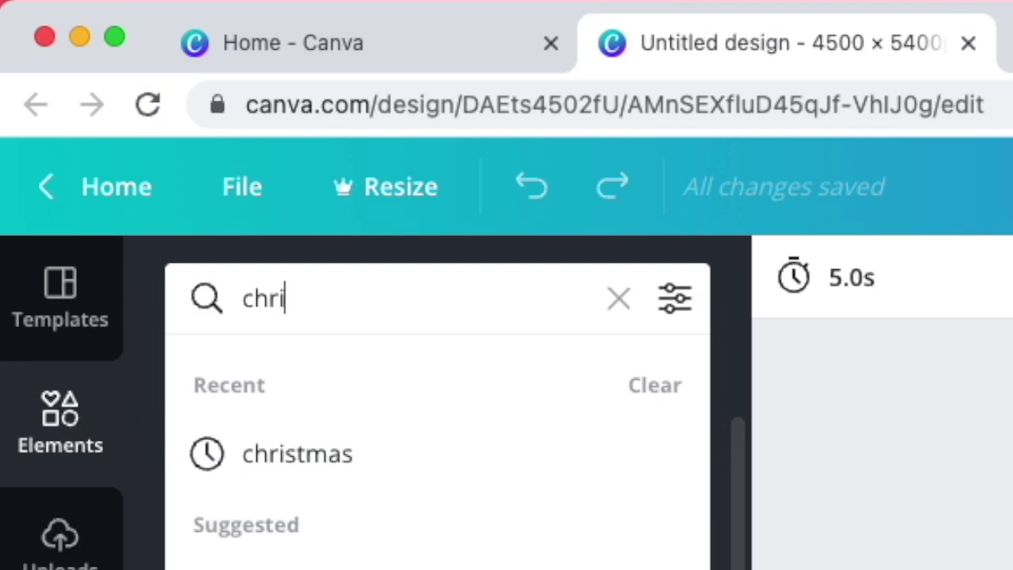
{"action": "type", "text": "tmas"}
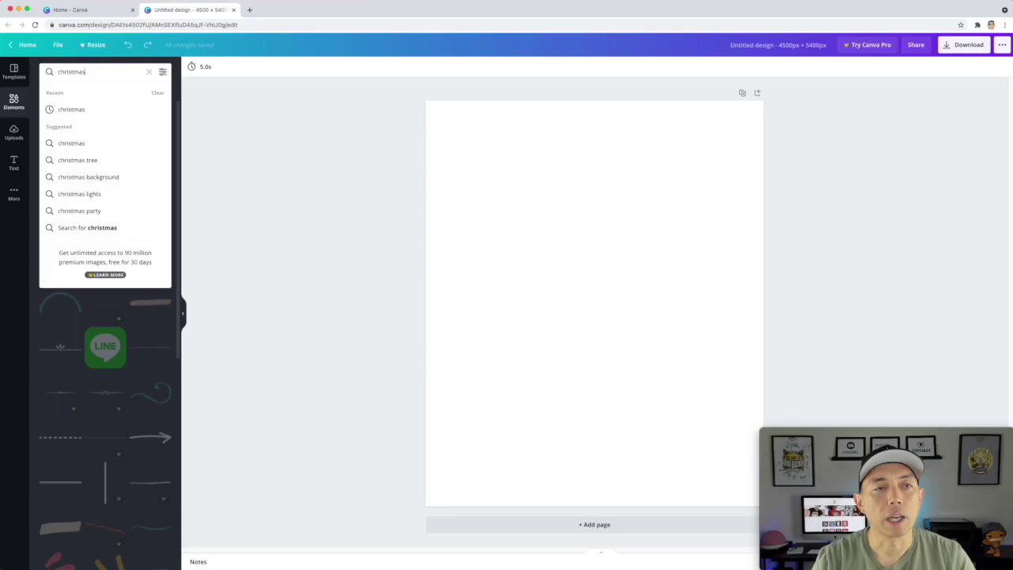
{"action": "key", "text": "Return"}
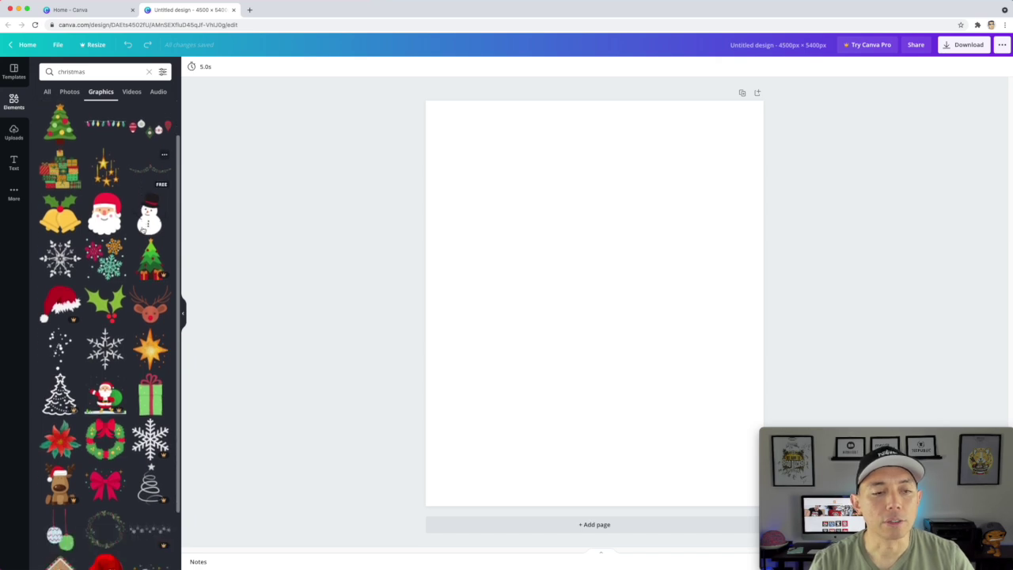
Add the string of coloured Christmas lights, enlarge it to nearly the full page width and position it just above the page's middle.
{"action": "left_click", "coordinate": [105, 168]}
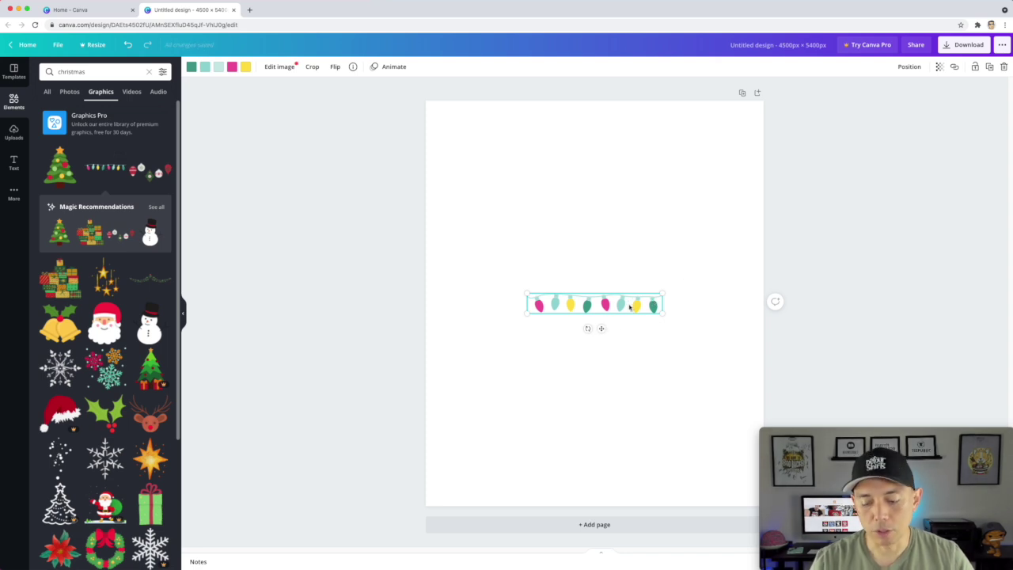
{"action": "key", "text": "Delete"}
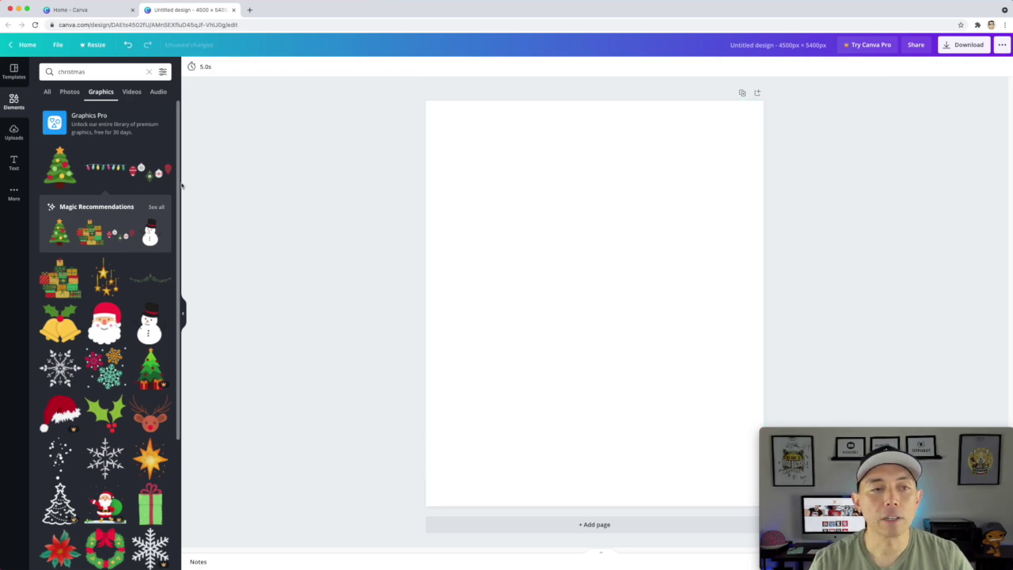
{"action": "left_click_drag", "start_coordinate": [93, 167], "coordinate": [507, 180]}
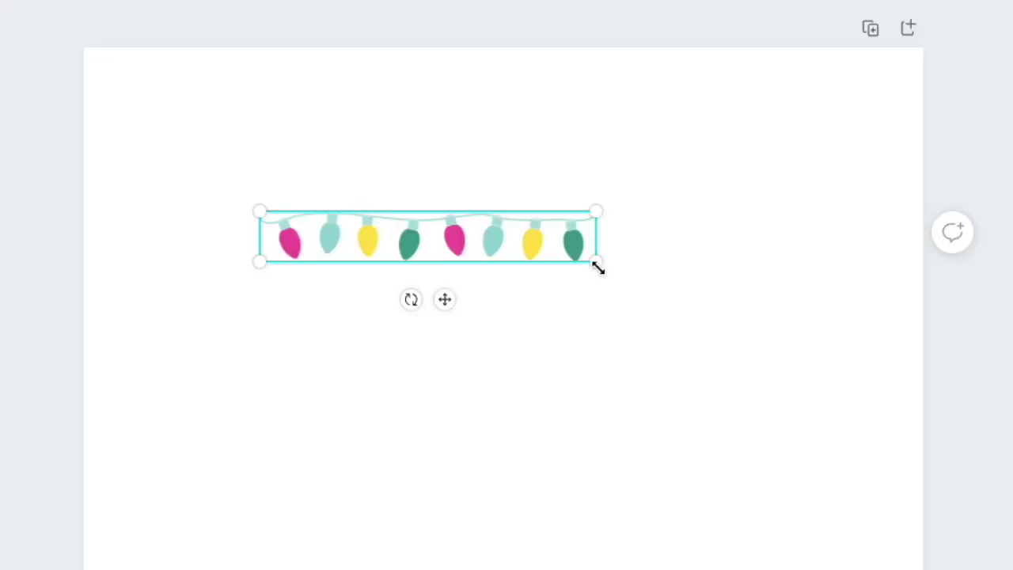
{"action": "left_click_drag", "start_coordinate": [633, 187], "coordinate": [747, 239]}
{"action": "left_click_drag", "start_coordinate": [260, 308], "coordinate": [126, 384]}
{"action": "left_click_drag", "start_coordinate": [446, 240], "coordinate": [433, 429]}
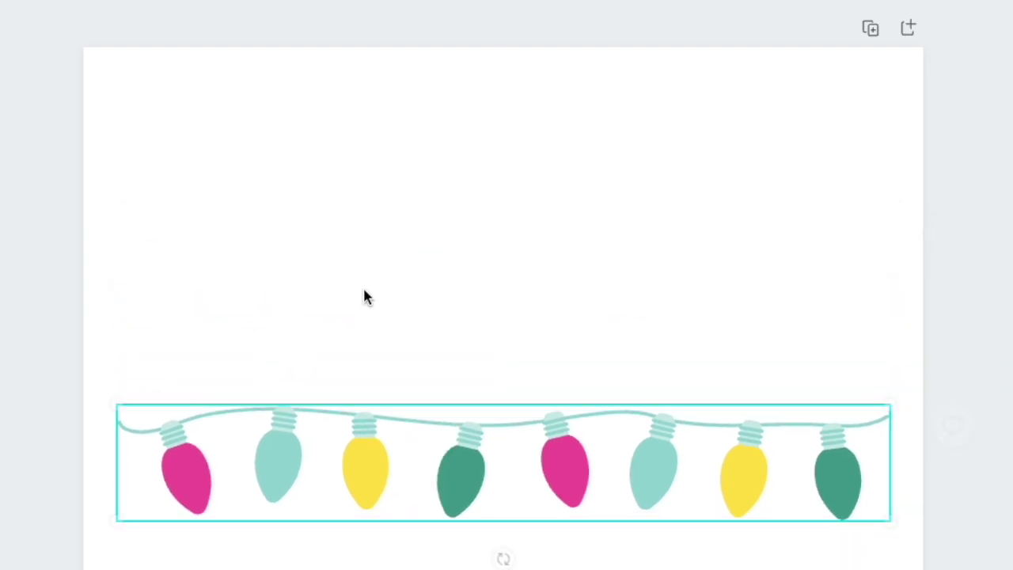
Examine the range of Christmas graphics available for the design.
{"action": "scroll", "coordinate": [115, 180], "scroll_direction": "down", "scroll_amount": 8}
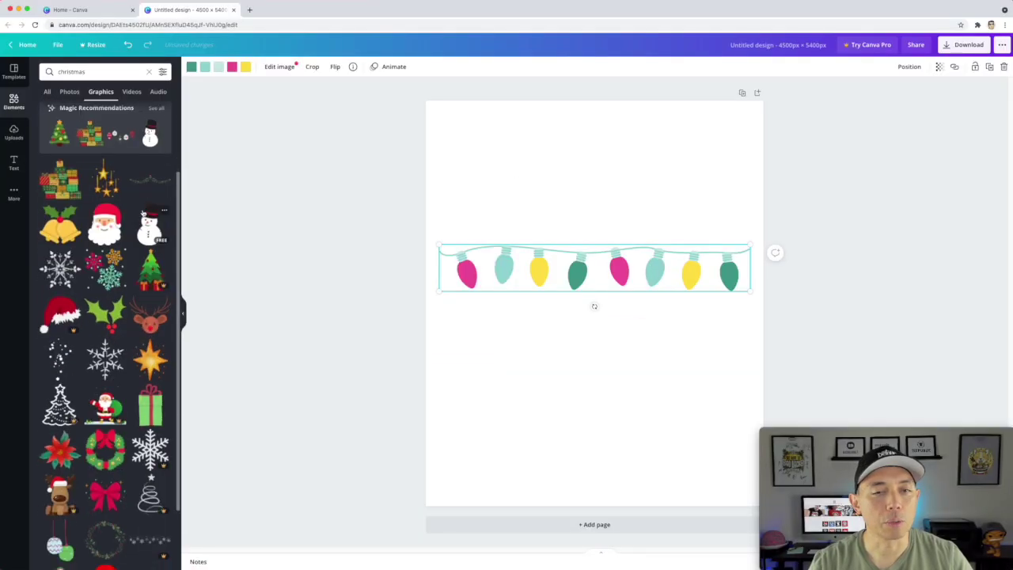
{"action": "scroll", "coordinate": [143, 212], "scroll_direction": "down", "scroll_amount": 6}
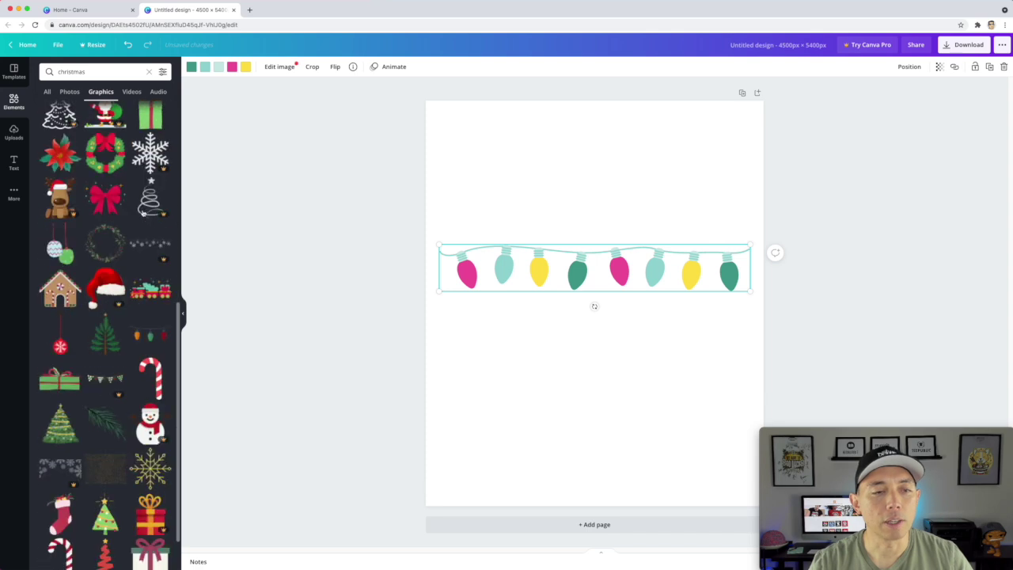
{"action": "mouse_move", "coordinate": [143, 212]}
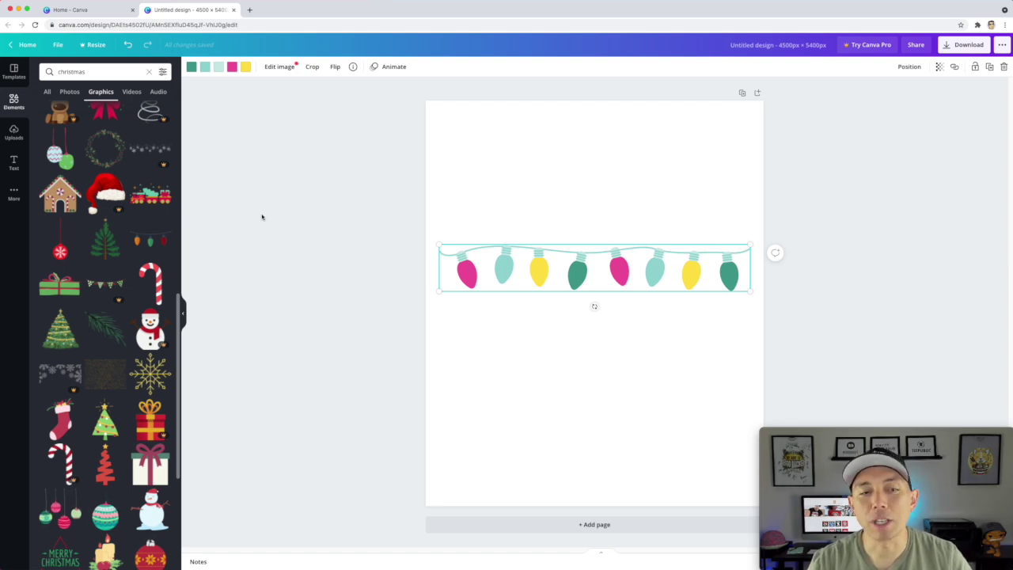
{"action": "scroll", "coordinate": [132, 234], "scroll_direction": "down", "scroll_amount": 6}
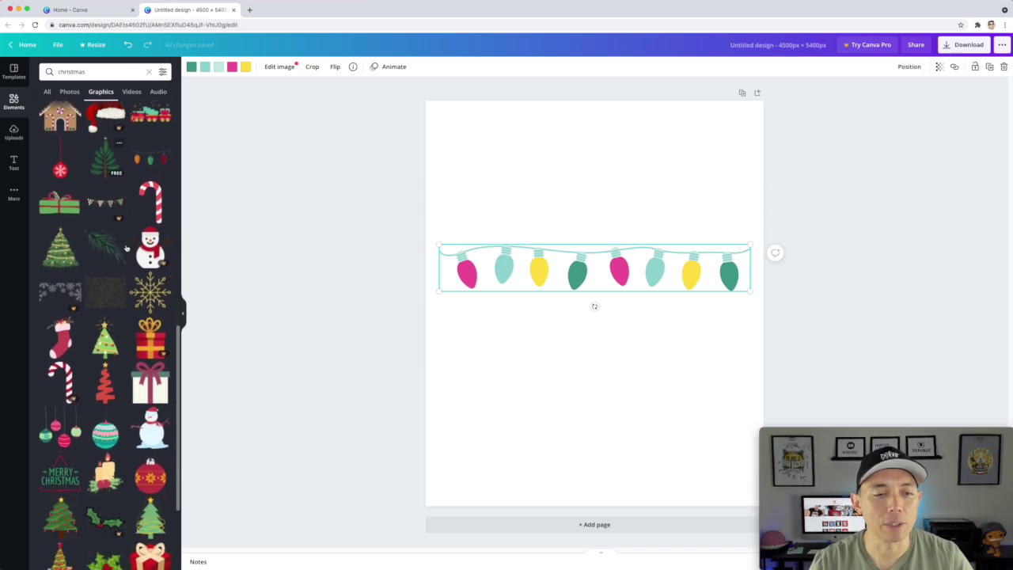
{"action": "scroll", "coordinate": [126, 248], "scroll_direction": "down", "scroll_amount": 15}
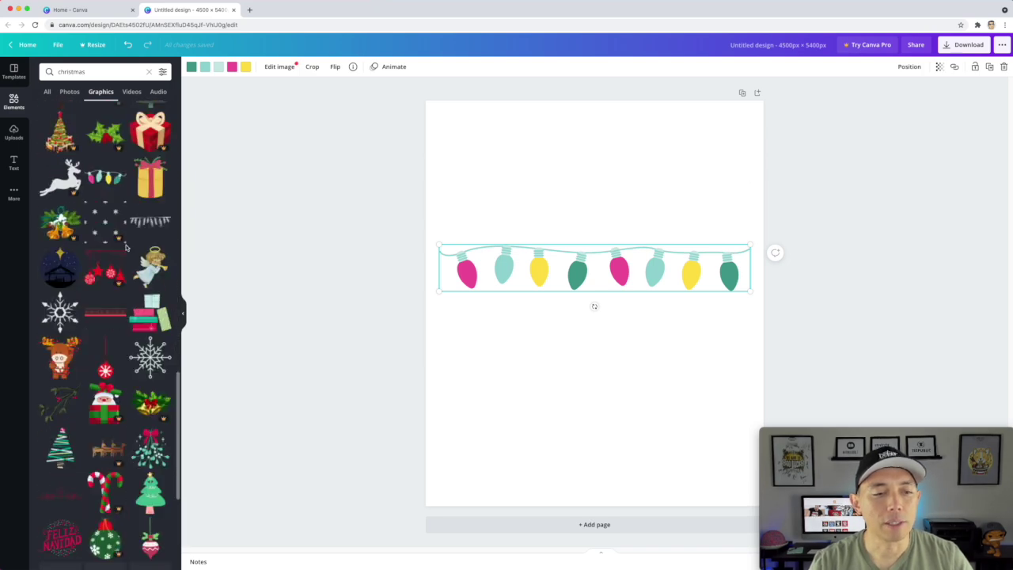
{"action": "scroll", "coordinate": [126, 248], "scroll_direction": "down", "scroll_amount": 14}
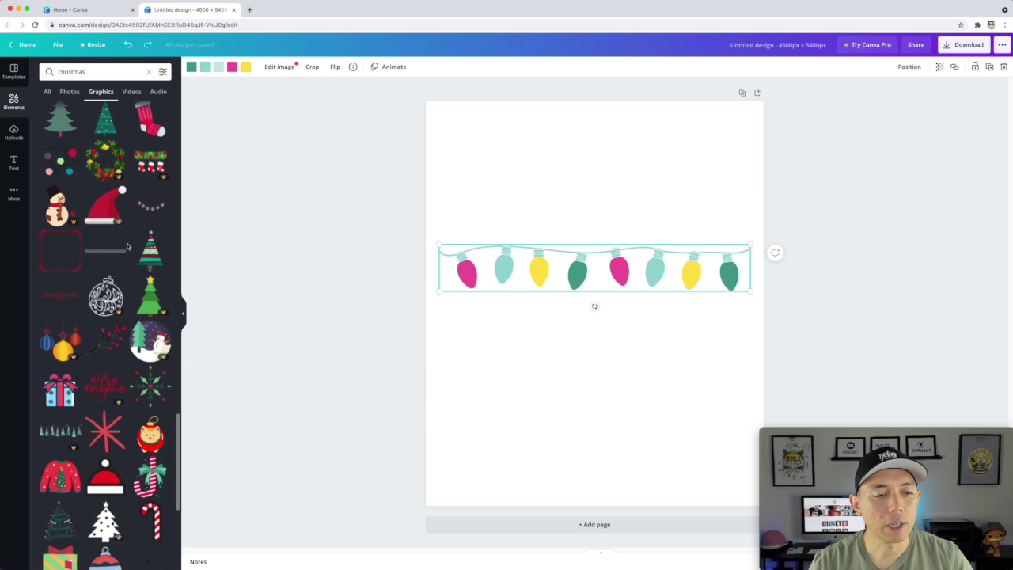
{"action": "scroll", "coordinate": [127, 246], "scroll_direction": "down", "scroll_amount": 15}
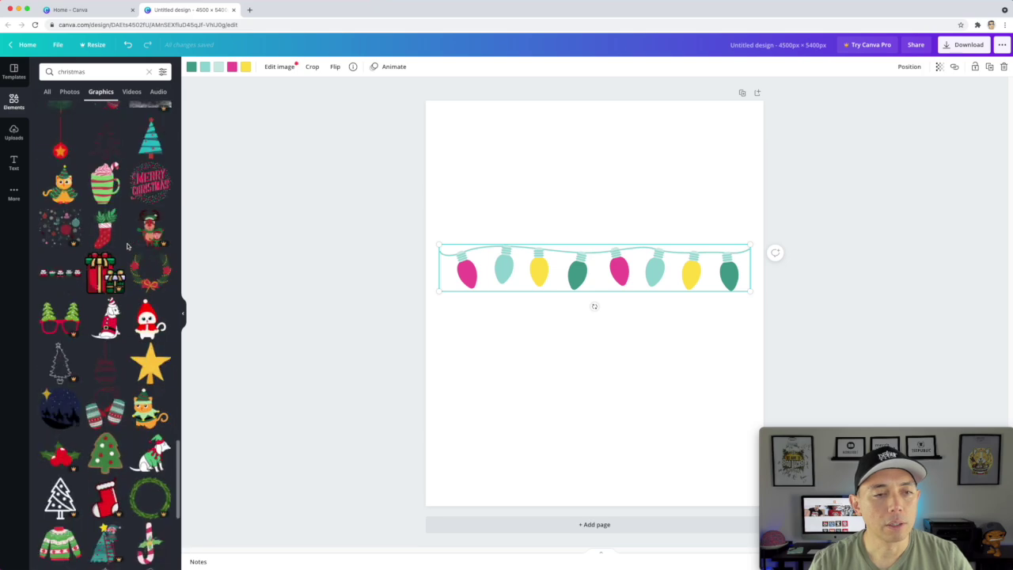
{"action": "scroll", "coordinate": [126, 246], "scroll_direction": "up", "scroll_amount": 15}
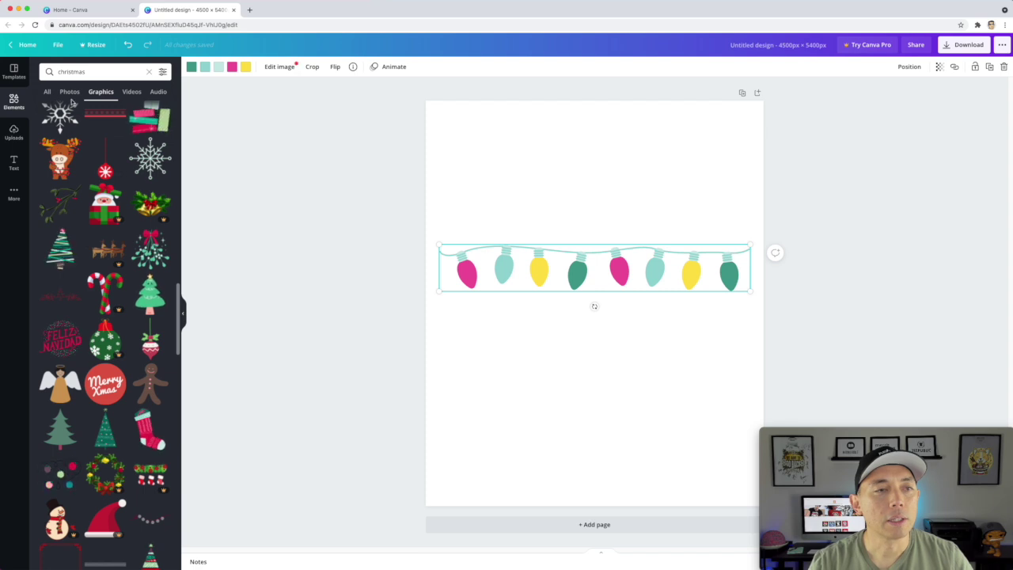
Replace the graphics search term with "merry christmas" and run the search.
{"action": "left_click", "coordinate": [97, 71]}
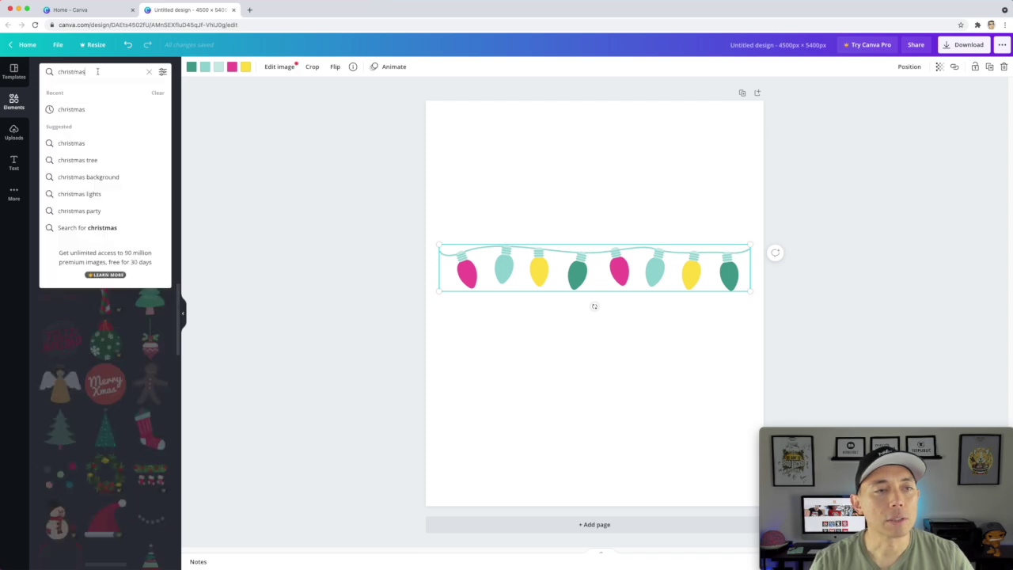
{"action": "key", "text": "BackSpace"}
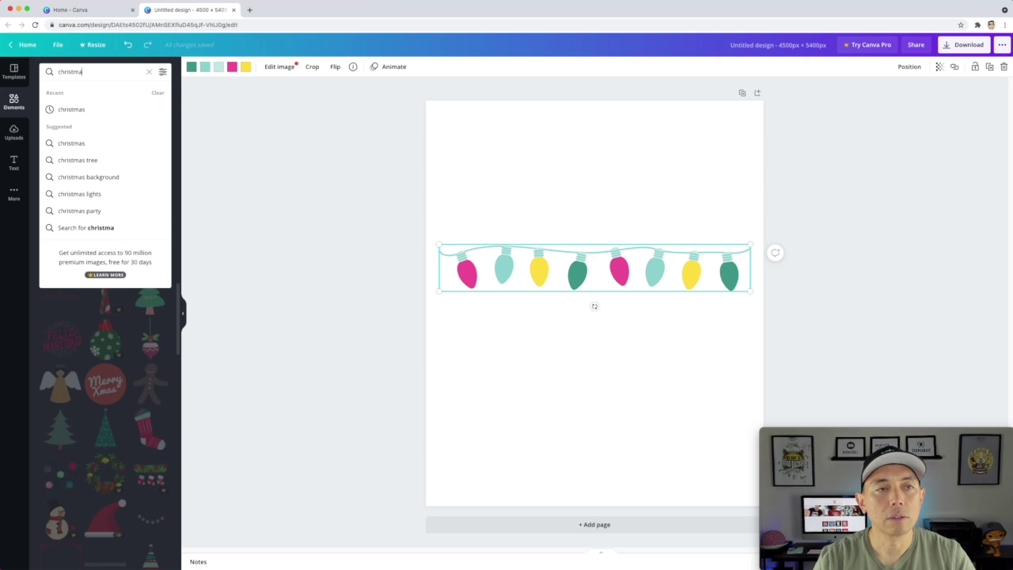
{"action": "key", "text": "BackSpace"}
{"action": "key", "text": "BackSpace"}
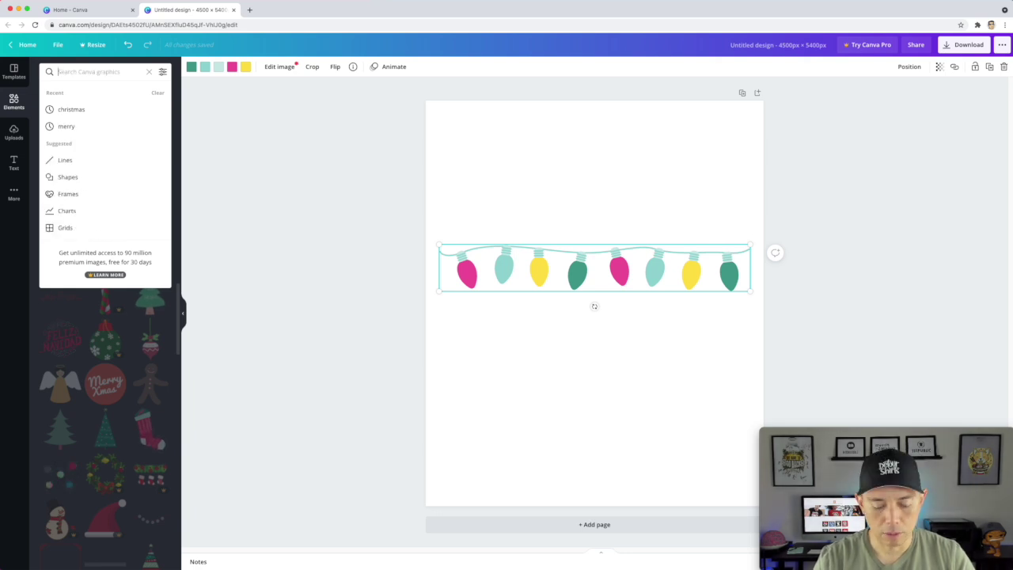
{"action": "type", "text": "merry christ"}
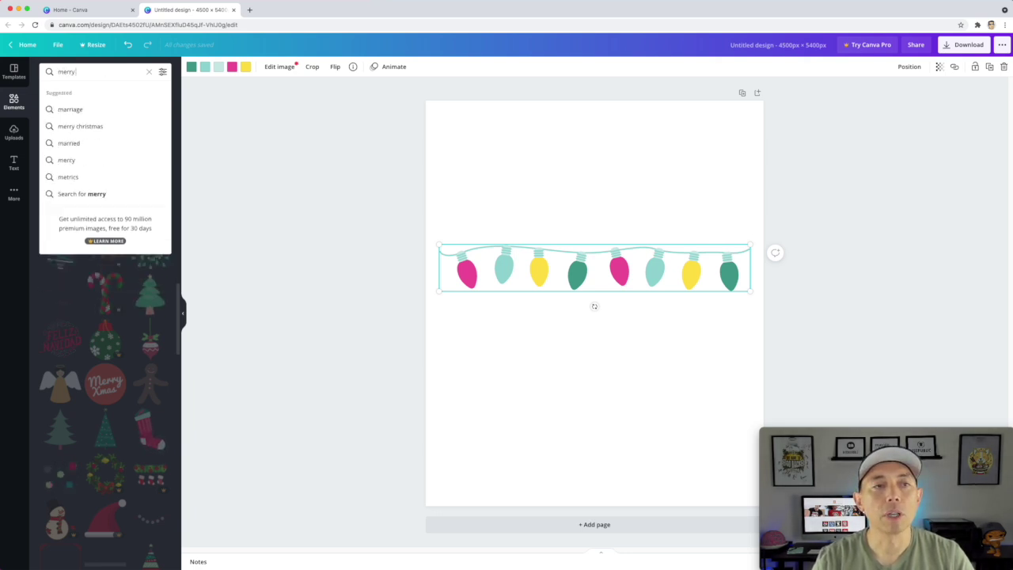
{"action": "type", "text": "mas"}
{"action": "key", "text": "Return"}
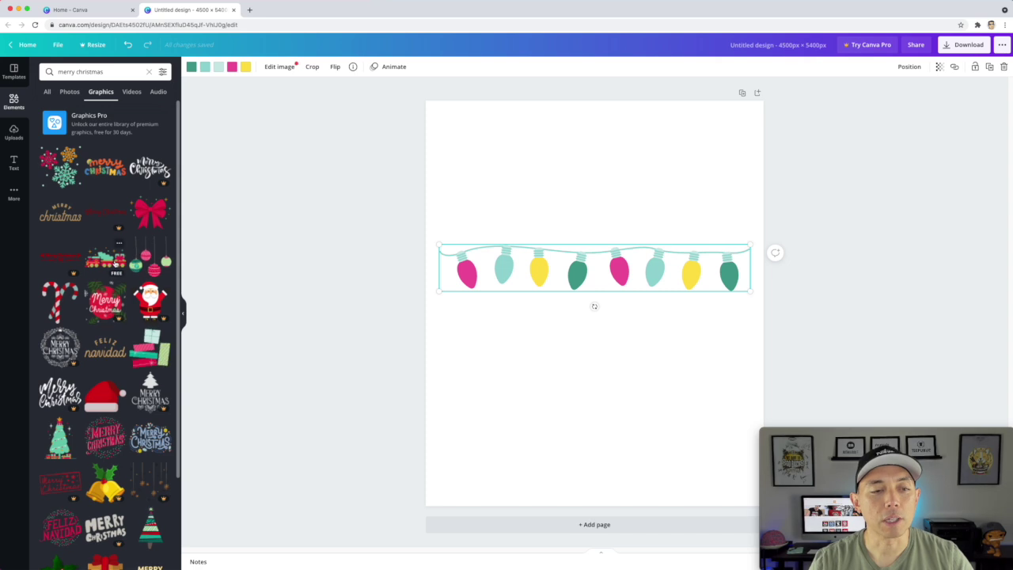
Try the blue "Merry Christmas" lettering graphic above the lights, enlarged to most of the page width, and delete it.
{"action": "scroll", "coordinate": [116, 263], "scroll_direction": "down", "scroll_amount": 5}
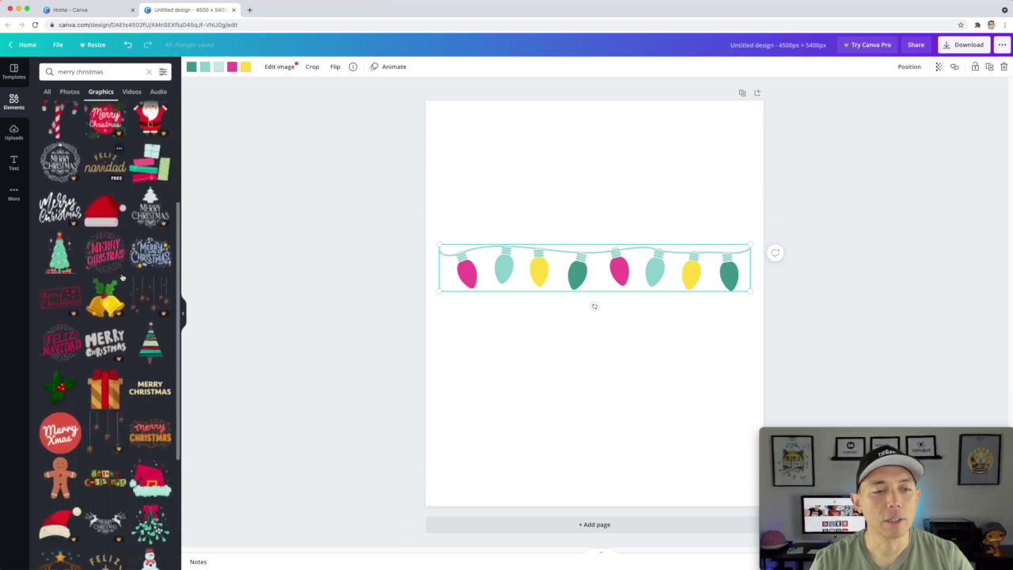
{"action": "left_click", "coordinate": [148, 253]}
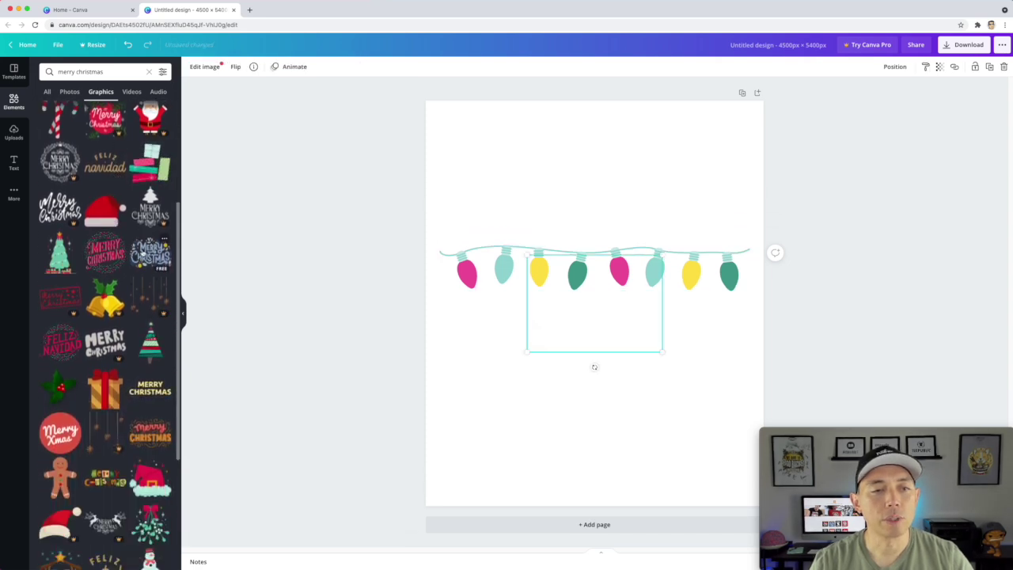
{"action": "left_click_drag", "start_coordinate": [546, 265], "coordinate": [470, 119]}
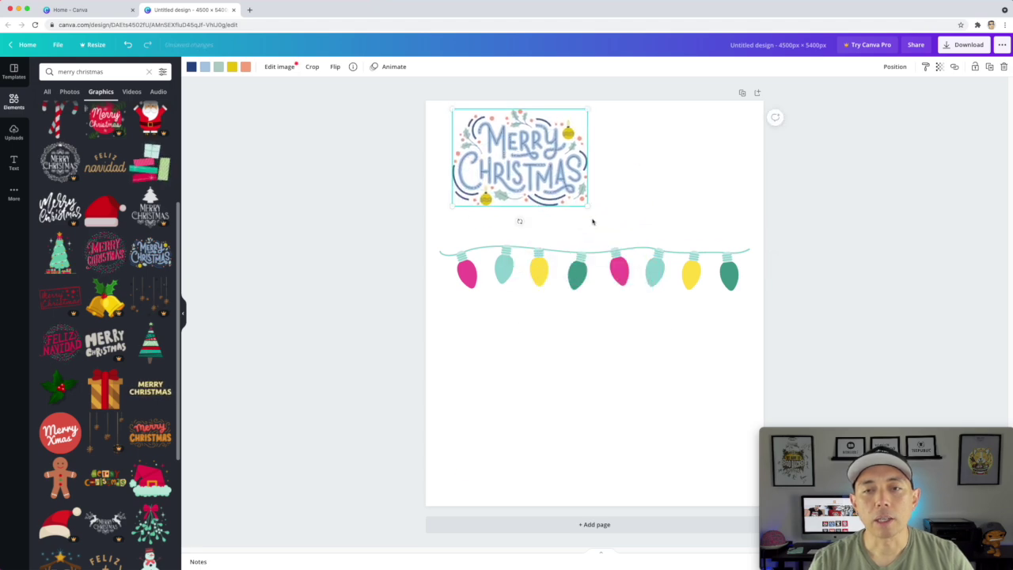
{"action": "left_click_drag", "start_coordinate": [587, 206], "coordinate": [750, 310]}
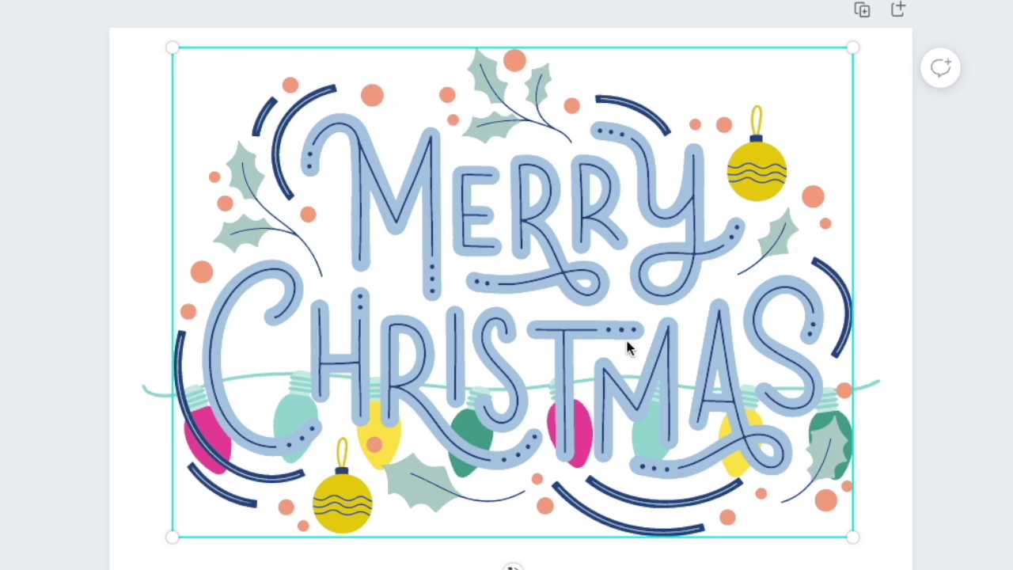
{"action": "left_click_drag", "start_coordinate": [576, 172], "coordinate": [571, 245]}
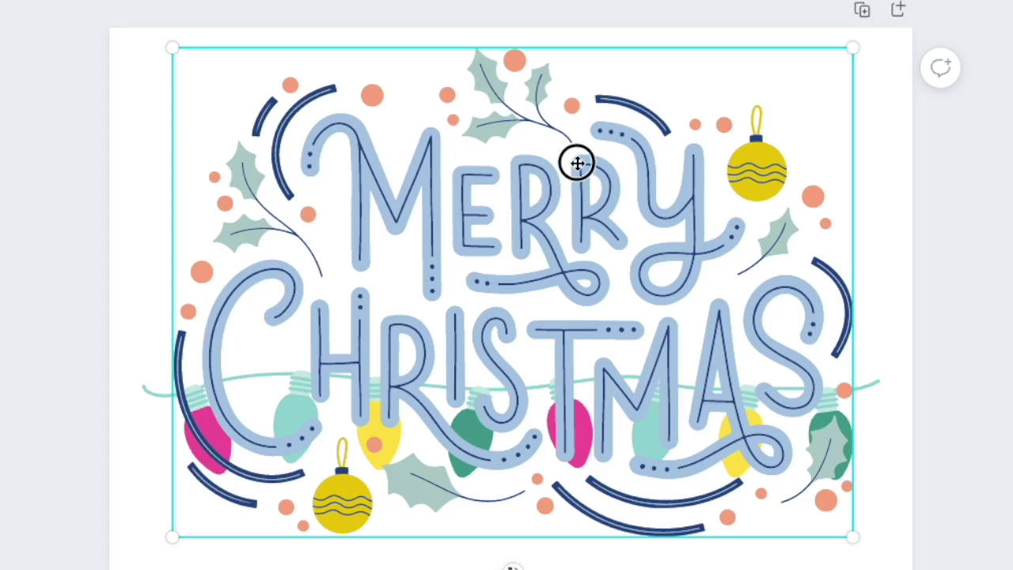
{"action": "key", "text": "Delete"}
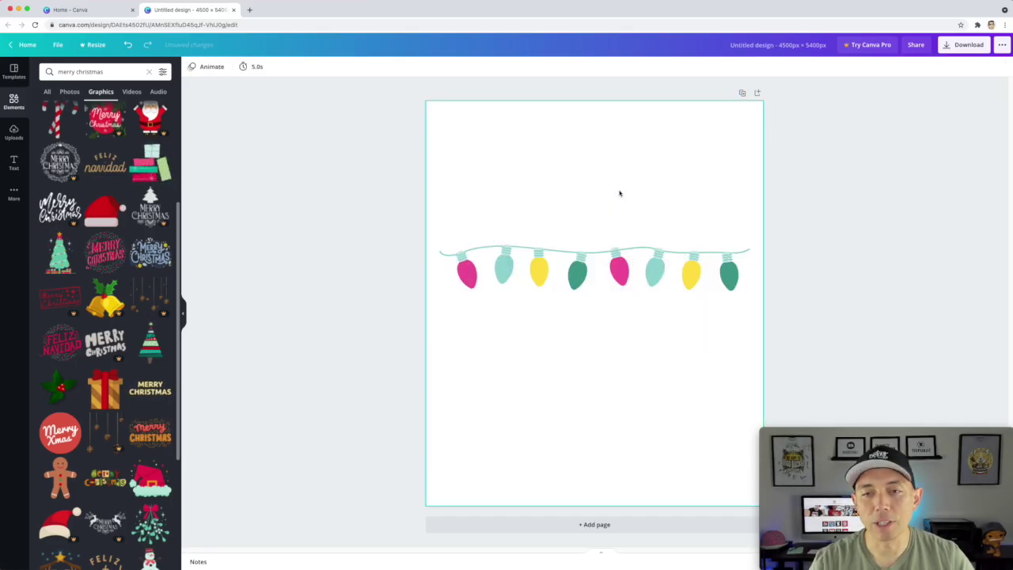
Add the "Merry & Bright" lettering graphic, place it in the page's upper half and enlarge it to nearly the page width.
{"action": "scroll", "coordinate": [140, 294], "scroll_direction": "down", "scroll_amount": 1}
{"action": "scroll", "coordinate": [140, 295], "scroll_direction": "down", "scroll_amount": 4}
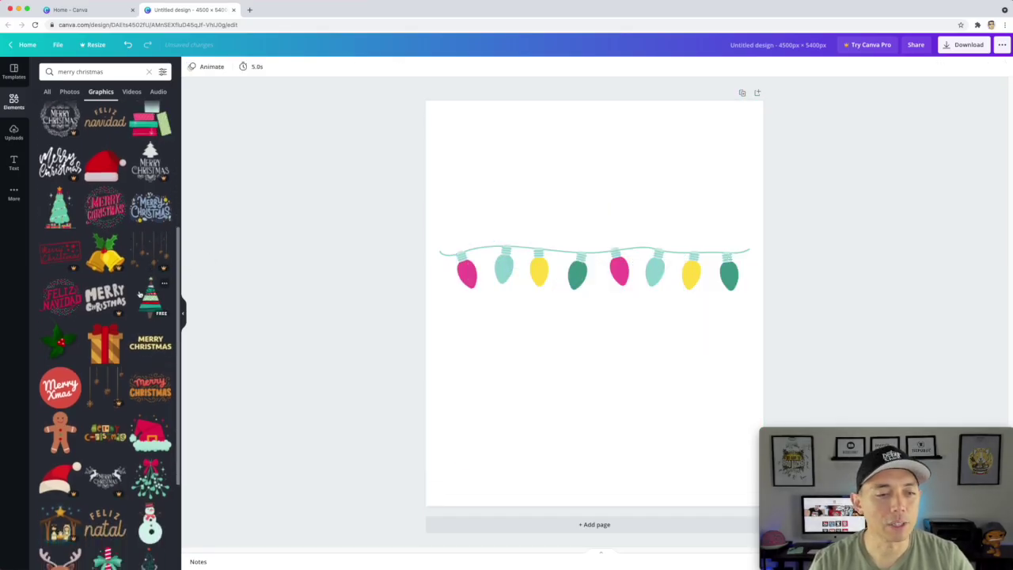
{"action": "scroll", "coordinate": [139, 294], "scroll_direction": "down", "scroll_amount": 8}
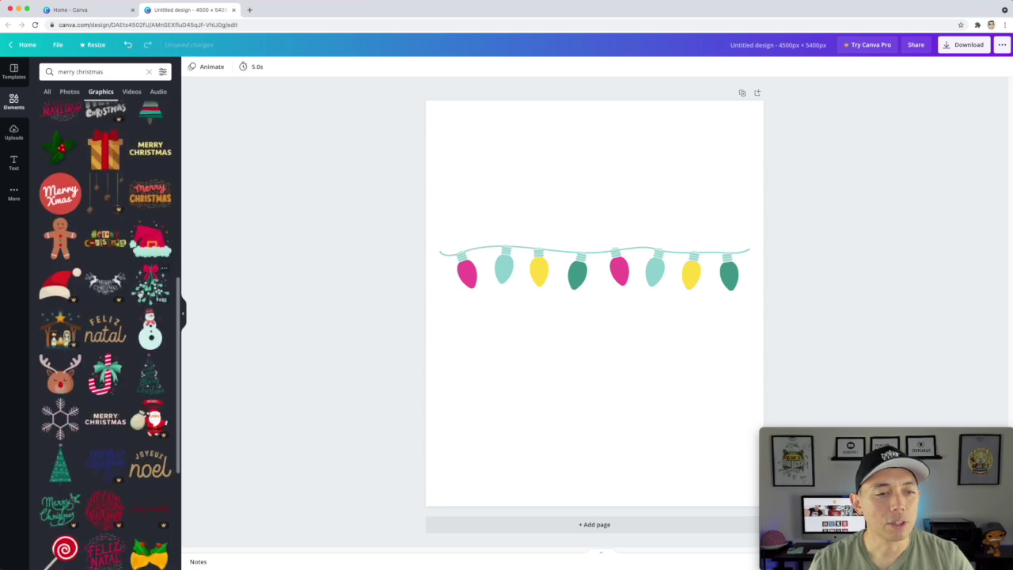
{"action": "scroll", "coordinate": [139, 294], "scroll_direction": "down", "scroll_amount": 3}
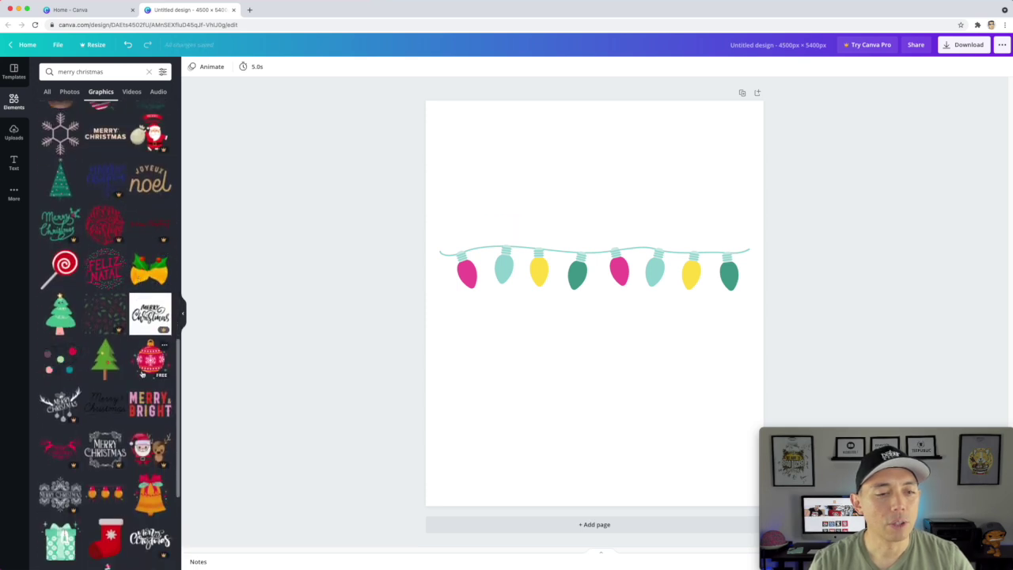
{"action": "left_click", "coordinate": [151, 406]}
{"action": "left_click_drag", "start_coordinate": [594, 314], "coordinate": [525, 172]}
{"action": "left_click_drag", "start_coordinate": [596, 201], "coordinate": [752, 285]}
{"action": "mouse_move", "coordinate": [658, 221]}
{"action": "left_mouse_down"}
{"action": "mouse_move", "coordinate": [639, 205]}
{"action": "mouse_move", "coordinate": [646, 212]}
{"action": "left_mouse_up"}
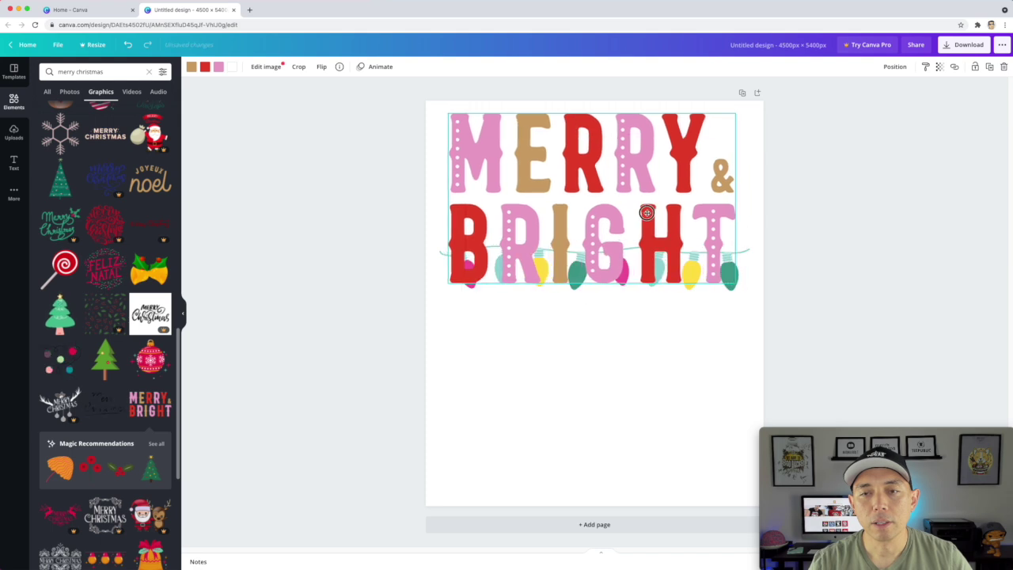
Rearrange the page so the "Merry & Bright" lettering sits lower, with the string of lights directly beneath it.
{"action": "left_click", "coordinate": [729, 287]}
{"action": "left_click_drag", "start_coordinate": [728, 277], "coordinate": [724, 475]}
{"action": "left_click", "coordinate": [649, 258]}
{"action": "left_click_drag", "start_coordinate": [648, 258], "coordinate": [650, 413]}
{"action": "left_click_drag", "start_coordinate": [617, 314], "coordinate": [633, 208]}
{"action": "left_click", "coordinate": [628, 402]}
{"action": "left_click_drag", "start_coordinate": [629, 402], "coordinate": [633, 382]}
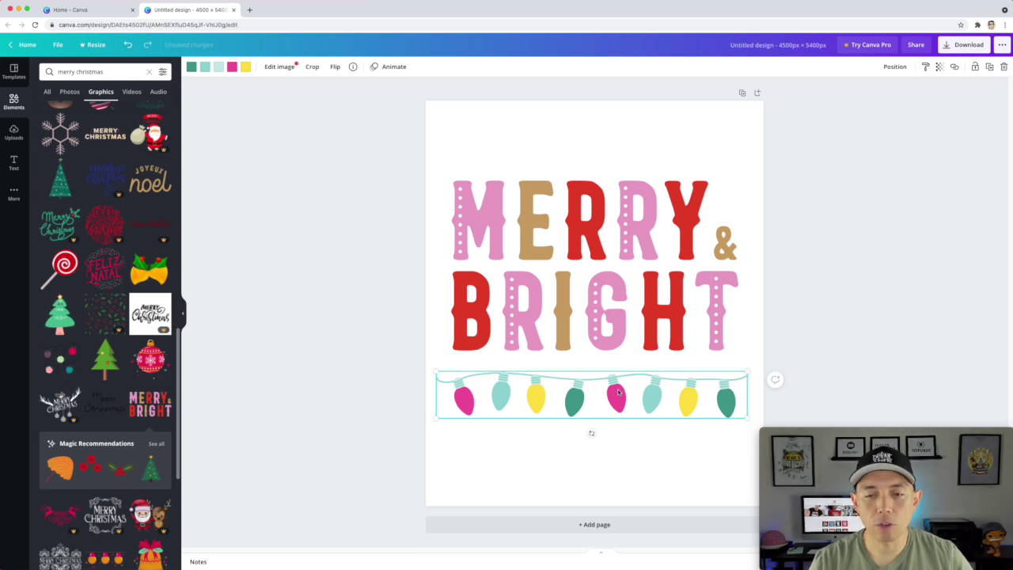
Place a copy of the light string above the lettering and rotate the copy upside down so its bulbs point up.
{"action": "left_click_drag", "start_coordinate": [618, 391], "coordinate": [614, 141]}
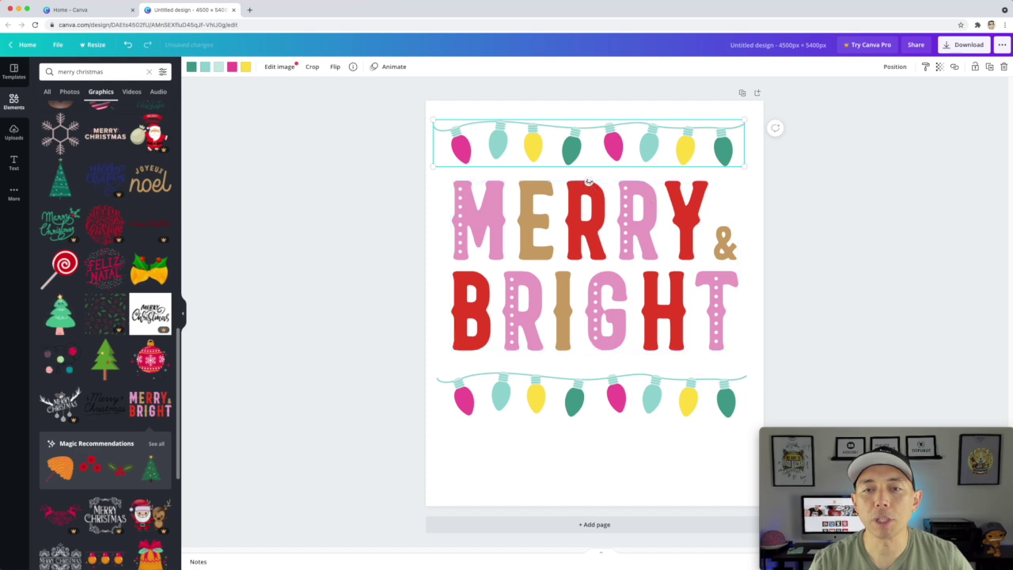
{"action": "left_click_drag", "start_coordinate": [590, 180], "coordinate": [587, 104]}
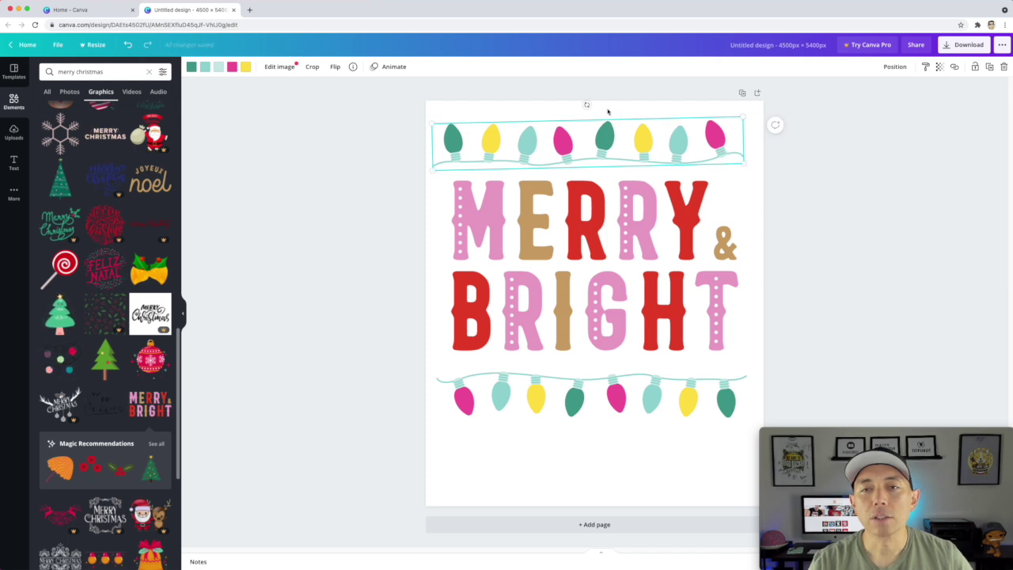
{"action": "left_click_drag", "start_coordinate": [587, 104], "coordinate": [588, 100]}
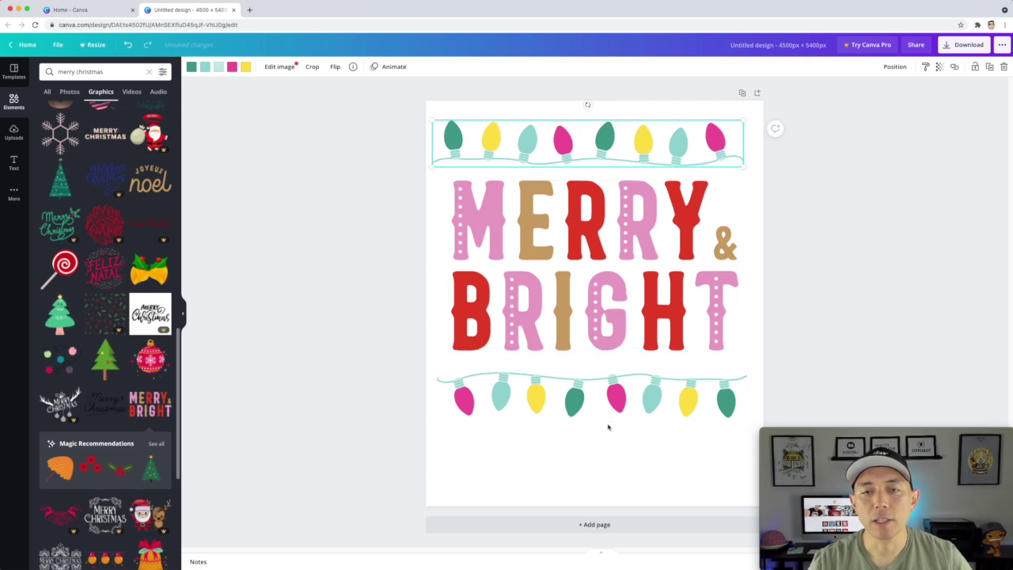
{"action": "left_click", "coordinate": [586, 453]}
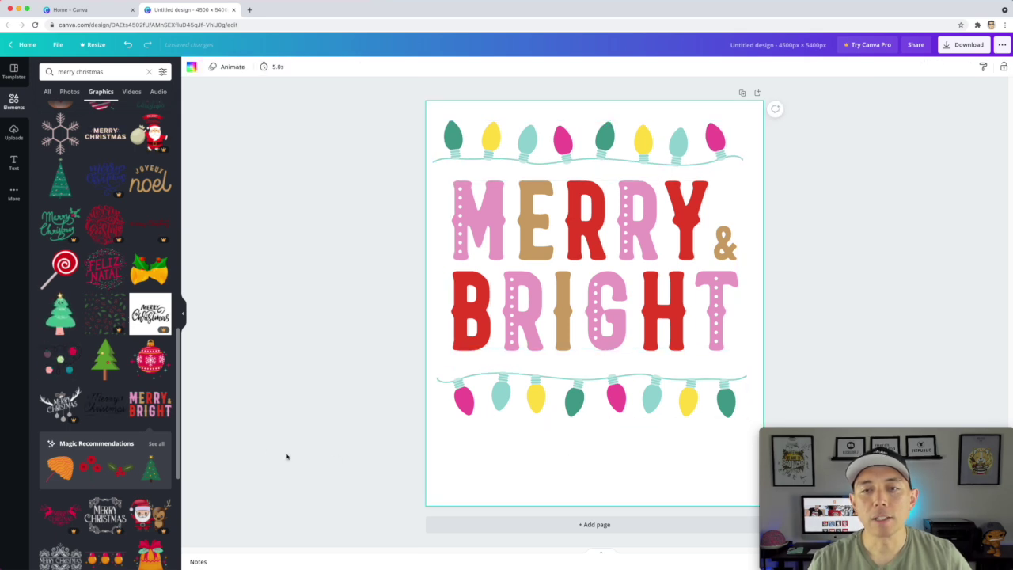
Try red on the upper light string's yellow bulbs, and set them back to yellow.
{"action": "left_click", "coordinate": [538, 140]}
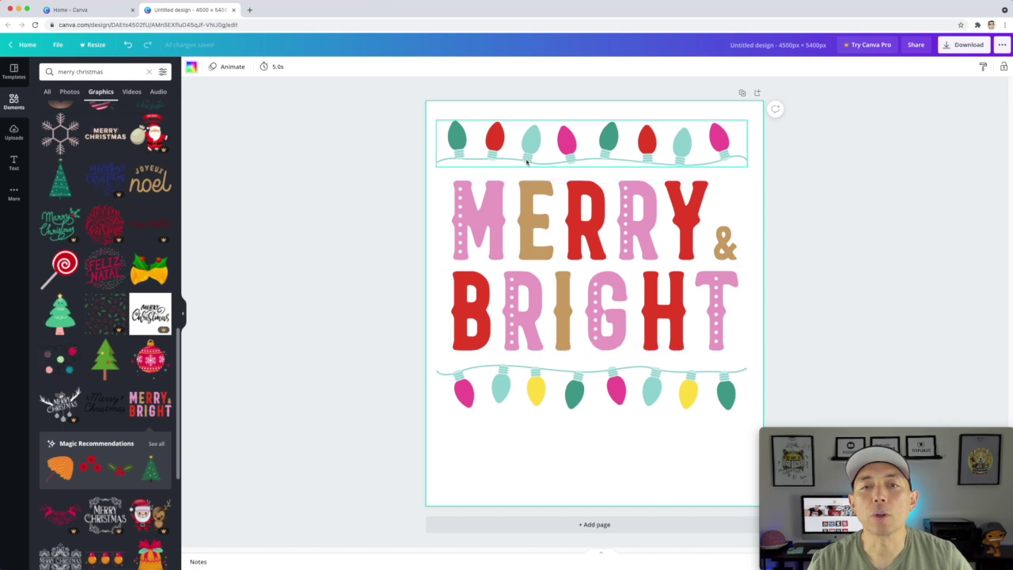
{"action": "left_click", "coordinate": [527, 140]}
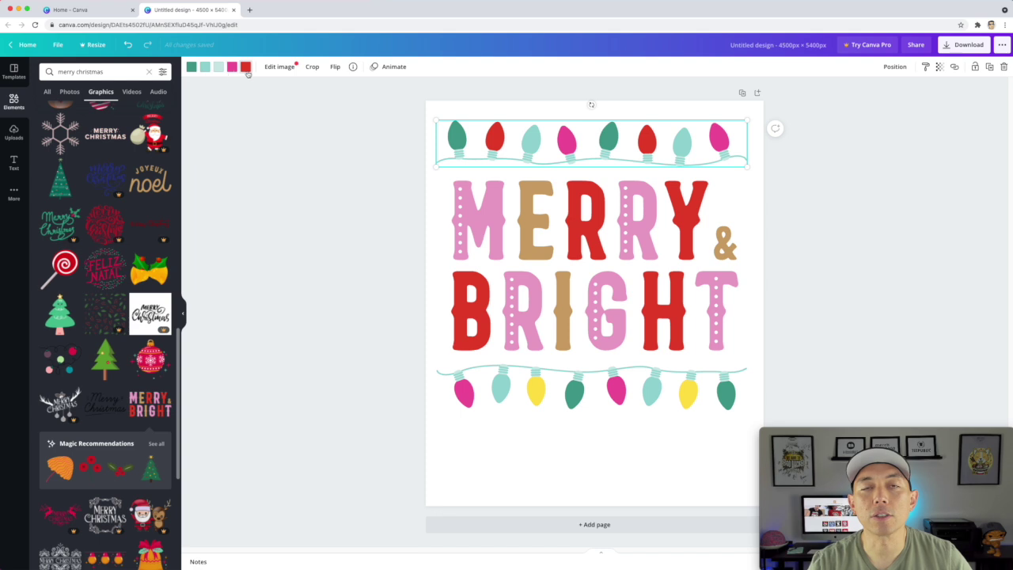
{"action": "left_click", "coordinate": [553, 237]}
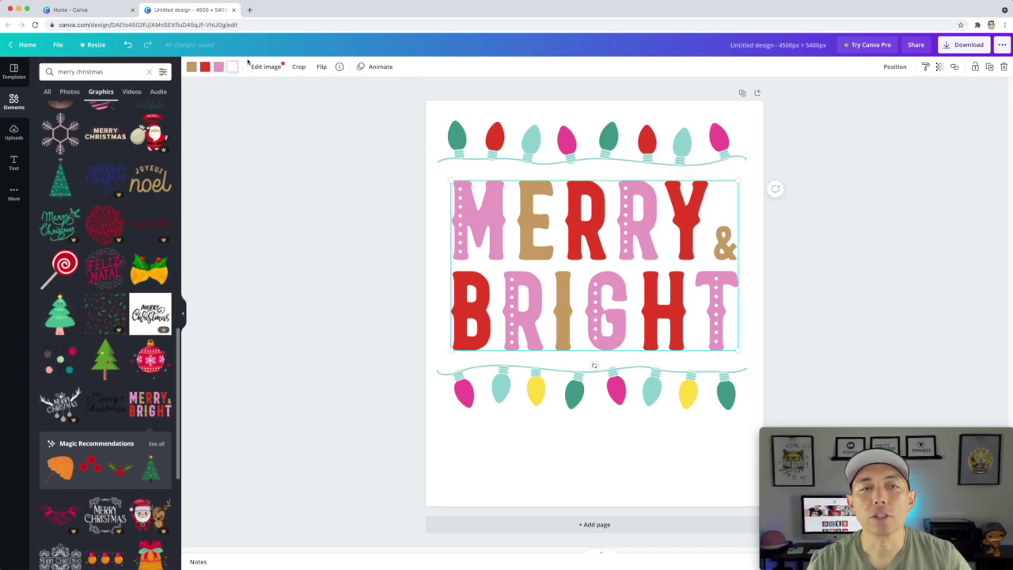
{"action": "left_click", "coordinate": [513, 142]}
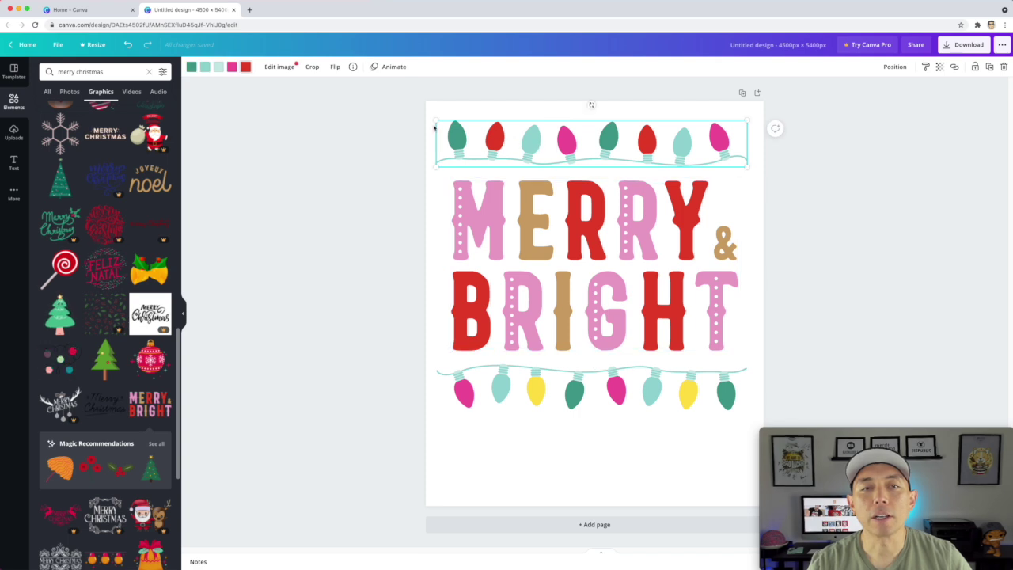
{"action": "left_click", "coordinate": [246, 68]}
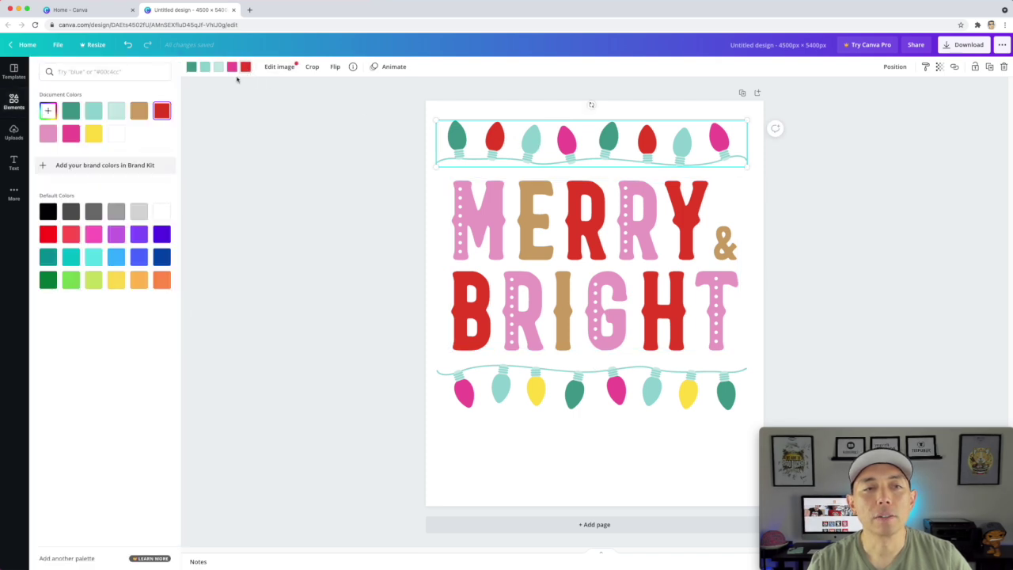
{"action": "left_click", "coordinate": [94, 133]}
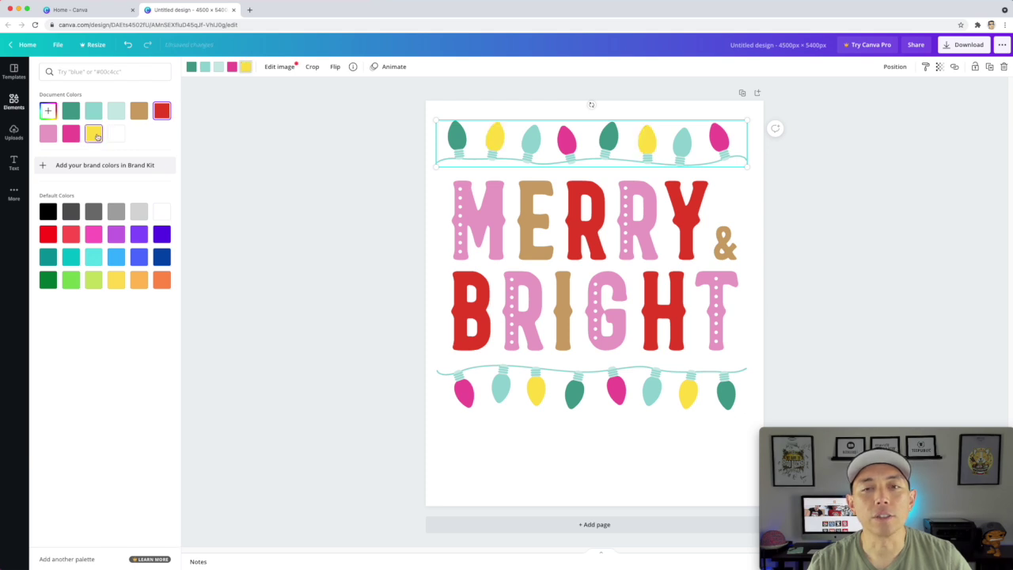
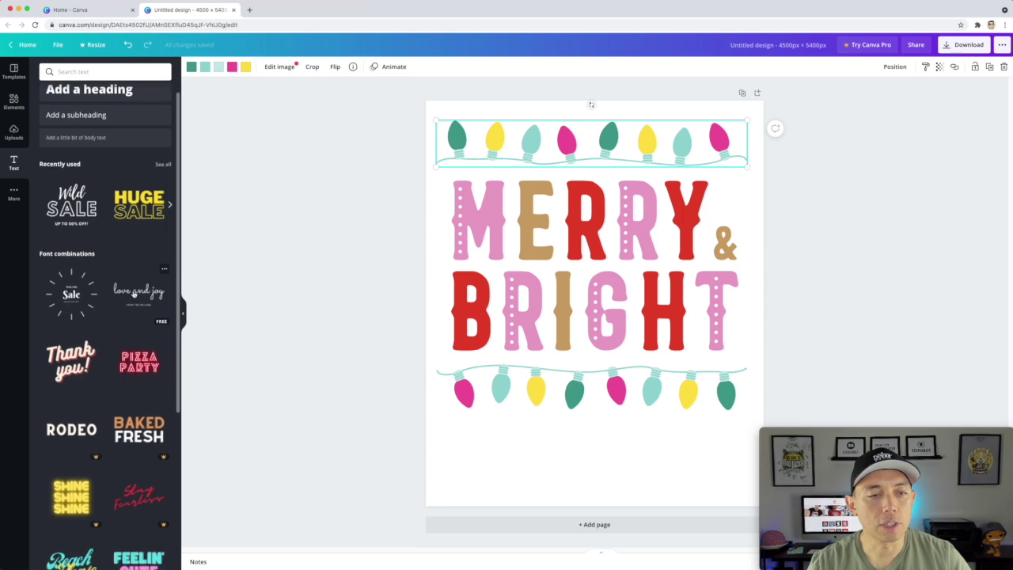
Add the "love and joy" text combination beneath the lower lights, enlarge it to about 2,224 px wide and clear its small caption line.
{"action": "scroll", "coordinate": [133, 294], "scroll_direction": "up", "scroll_amount": 1}
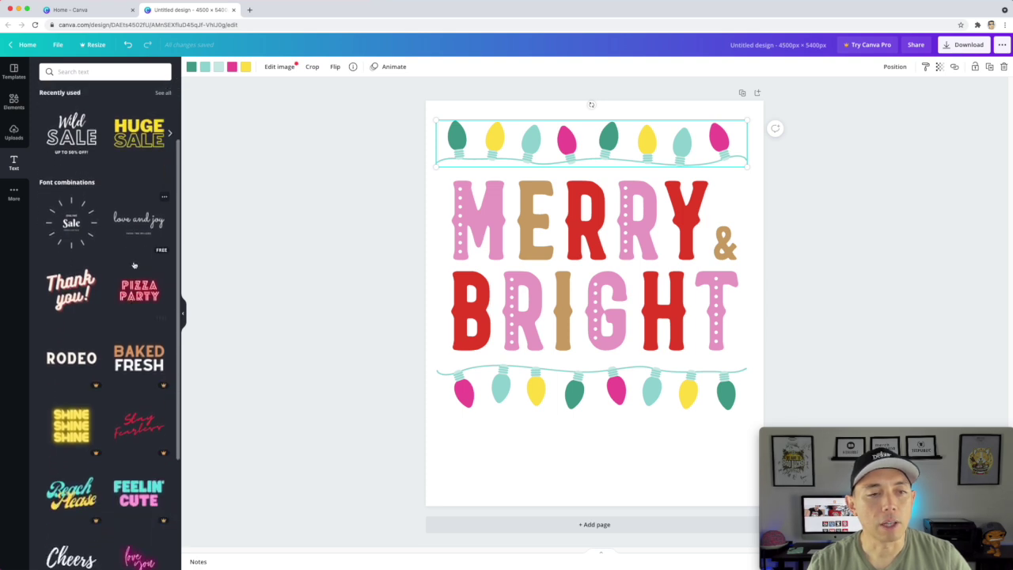
{"action": "left_click", "coordinate": [127, 223]}
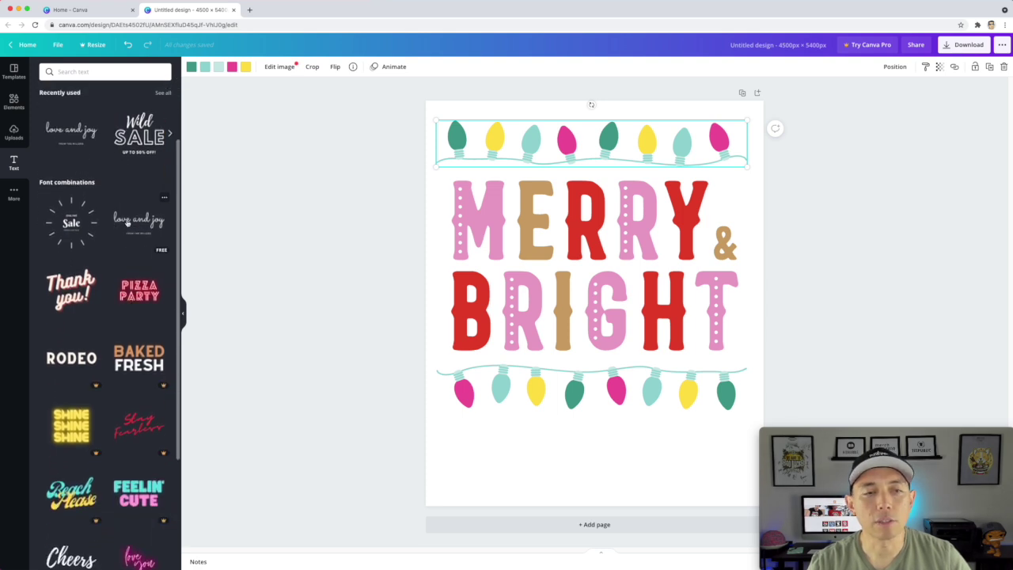
{"action": "left_click_drag", "start_coordinate": [598, 301], "coordinate": [690, 494]}
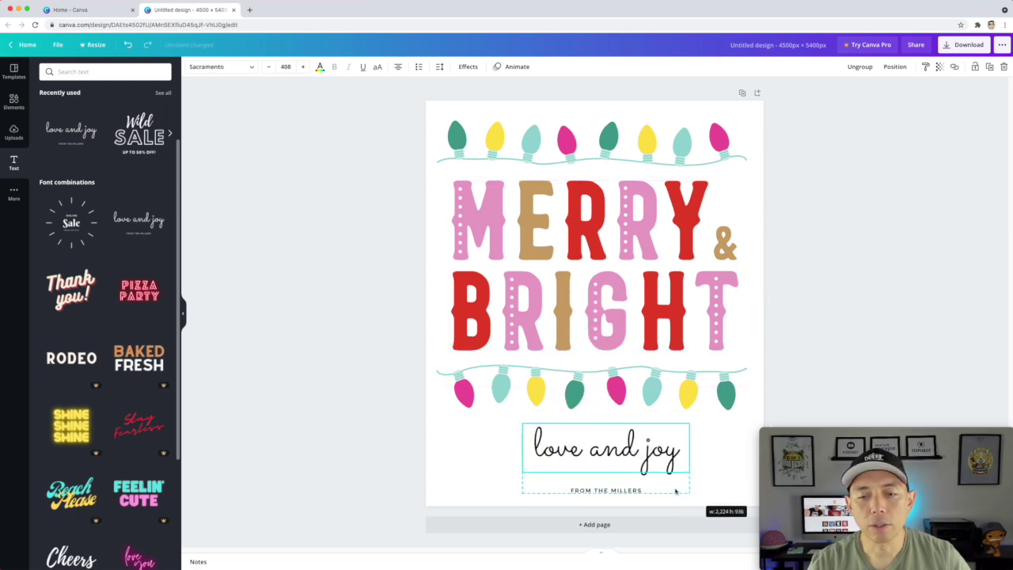
{"action": "left_click", "coordinate": [610, 491]}
{"action": "double_click", "coordinate": [610, 490]}
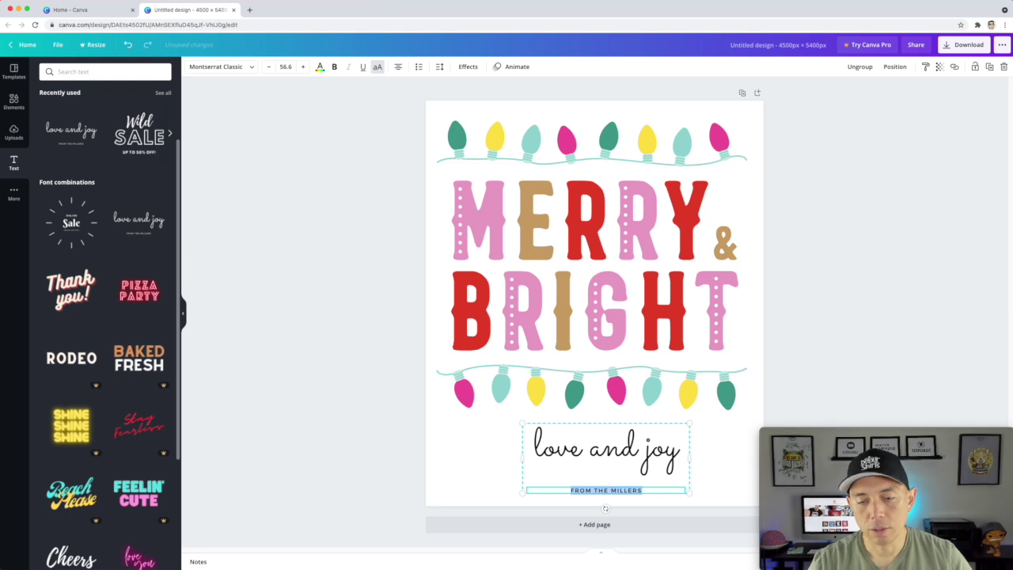
{"action": "key", "text": "BackSpace"}
Move the lower light string down and place the "love and joy" text between it and the "Merry & Bright" lettering.
{"action": "left_click", "coordinate": [705, 435]}
{"action": "left_click_drag", "start_coordinate": [553, 455], "coordinate": [499, 426]}
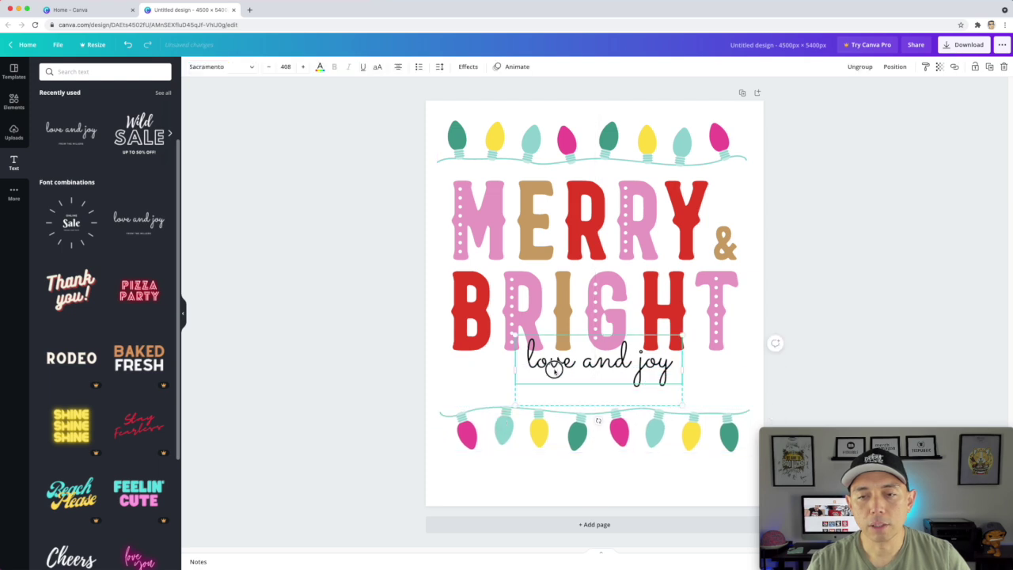
{"action": "left_click_drag", "start_coordinate": [553, 369], "coordinate": [554, 385]}
{"action": "double_click", "coordinate": [600, 373]}
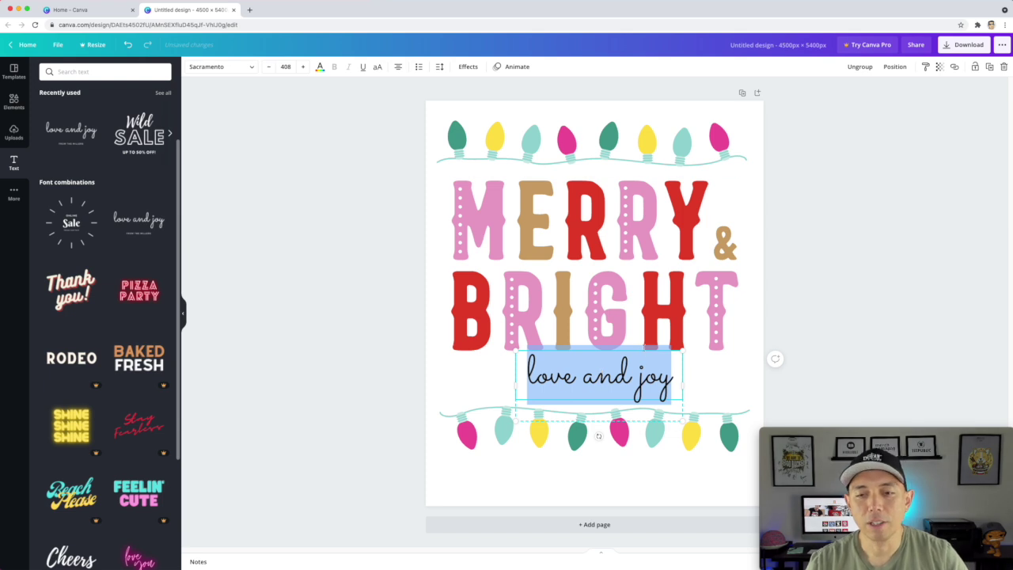
{"action": "left_click", "coordinate": [698, 387]}
{"action": "left_click", "coordinate": [641, 390]}
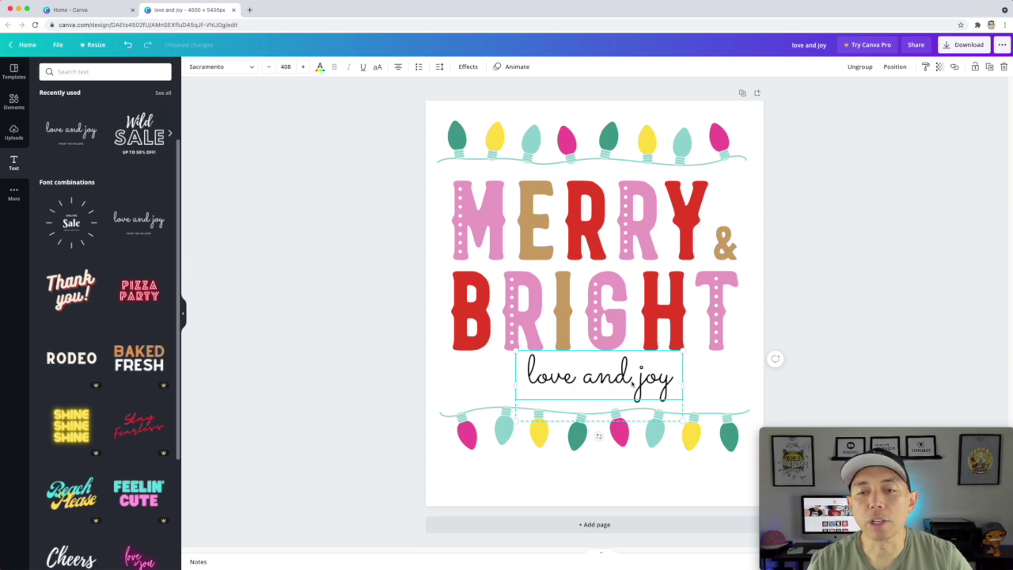
Enlarge the "love and joy" text to nearly the lettering's width and centre it just under the word "BRIGHT".
{"action": "left_click_drag", "start_coordinate": [685, 351], "coordinate": [773, 294]}
{"action": "left_click_drag", "start_coordinate": [710, 355], "coordinate": [654, 377]}
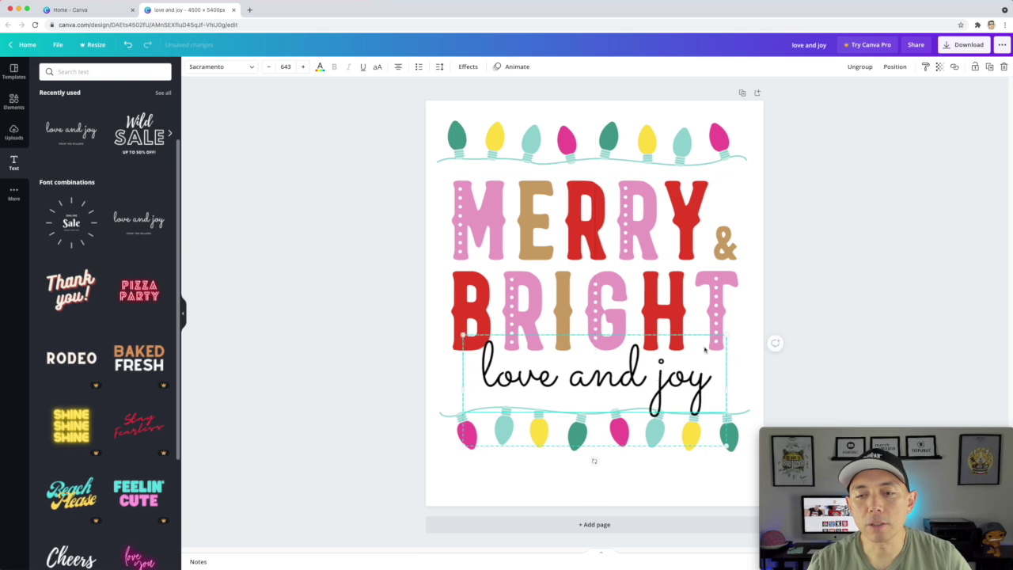
{"action": "left_click_drag", "start_coordinate": [724, 333], "coordinate": [732, 332]}
{"action": "left_click_drag", "start_coordinate": [669, 365], "coordinate": [665, 366]}
{"action": "left_click_drag", "start_coordinate": [549, 427], "coordinate": [543, 427]}
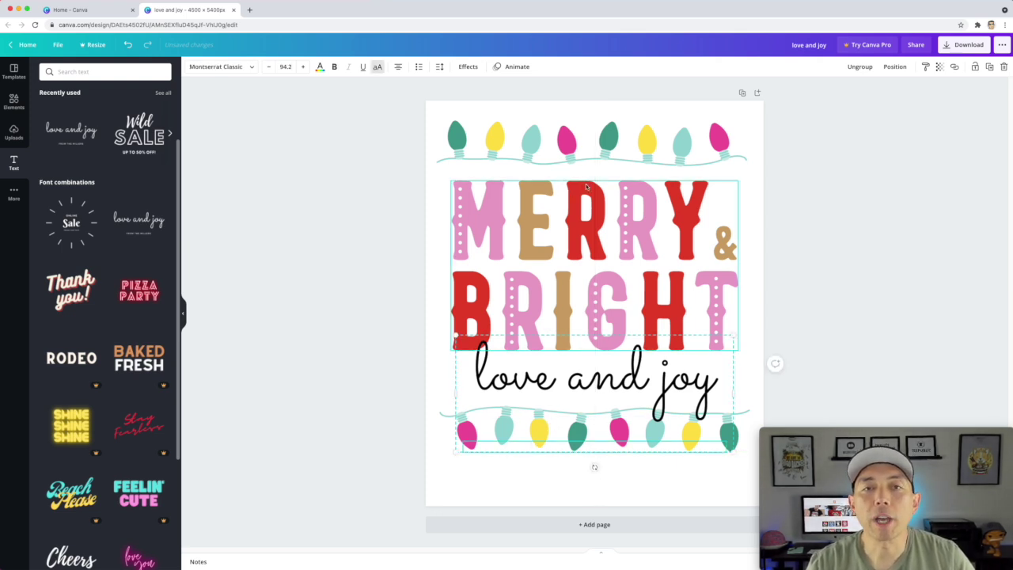
Set the page background to the document's red and select the "Merry & Bright" lettering.
{"action": "left_click", "coordinate": [486, 107]}
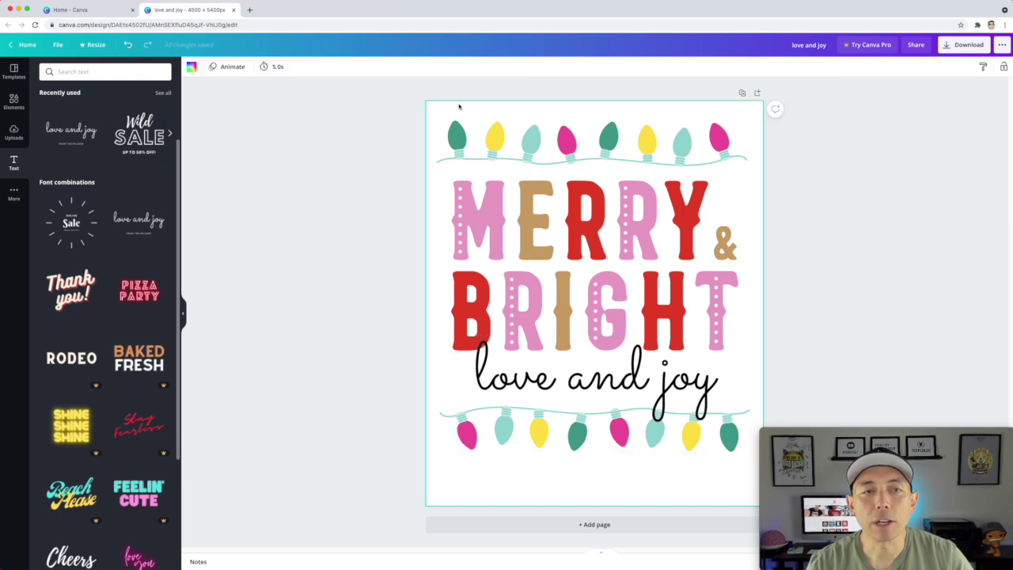
{"action": "left_click", "coordinate": [192, 67]}
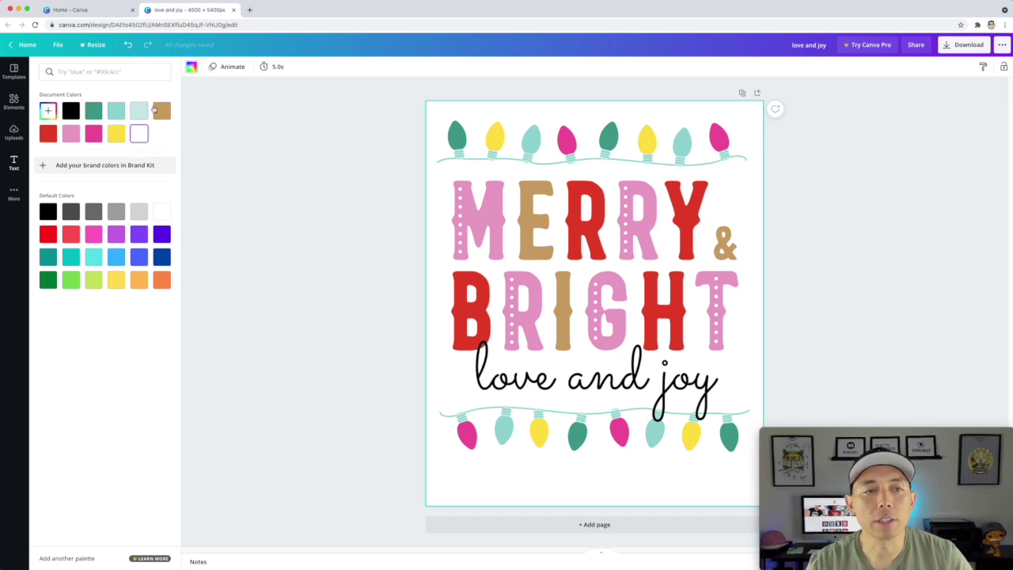
{"action": "left_click", "coordinate": [48, 133]}
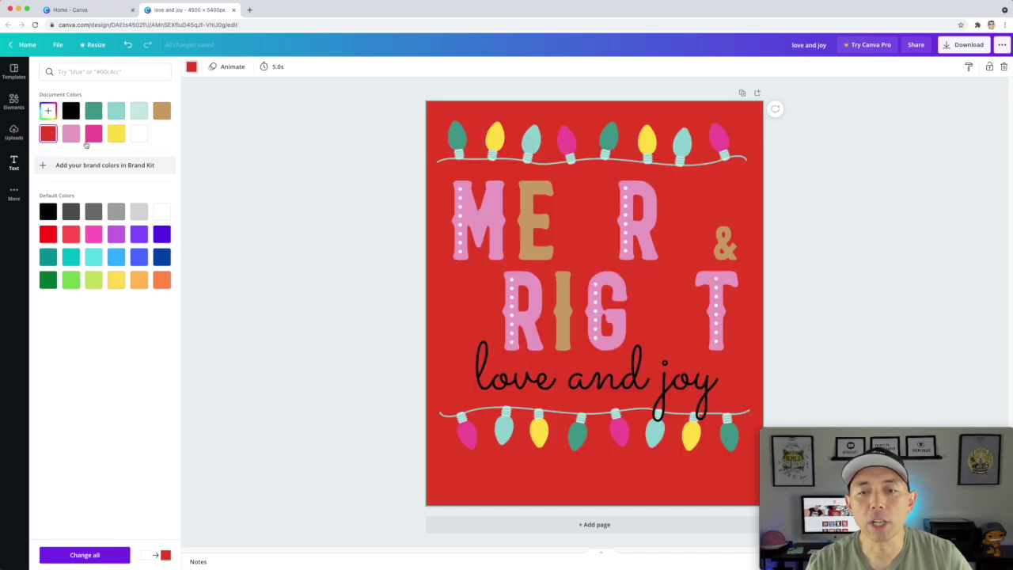
{"action": "left_click", "coordinate": [606, 228]}
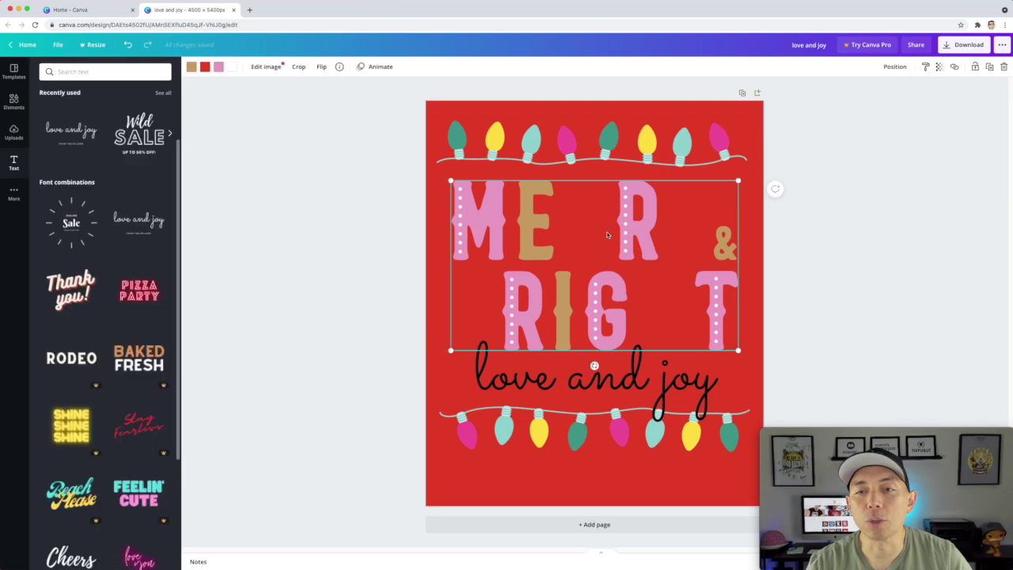
Recolour the red letters of the "Merry & Bright" lettering to the document's yellow and make the "love and joy" text white.
{"action": "left_click", "coordinate": [205, 67]}
{"action": "left_click", "coordinate": [117, 134]}
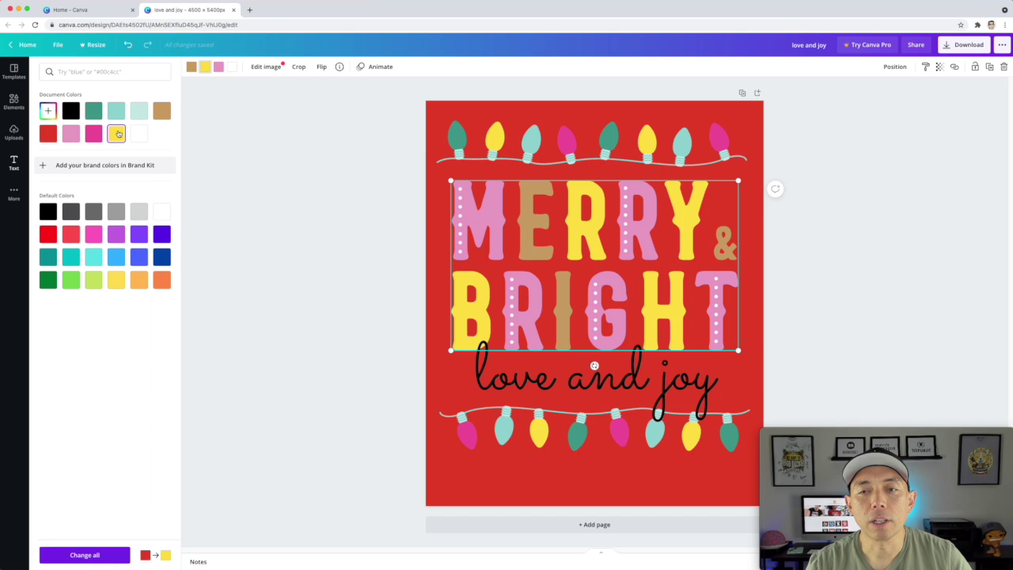
{"action": "left_click", "coordinate": [647, 393]}
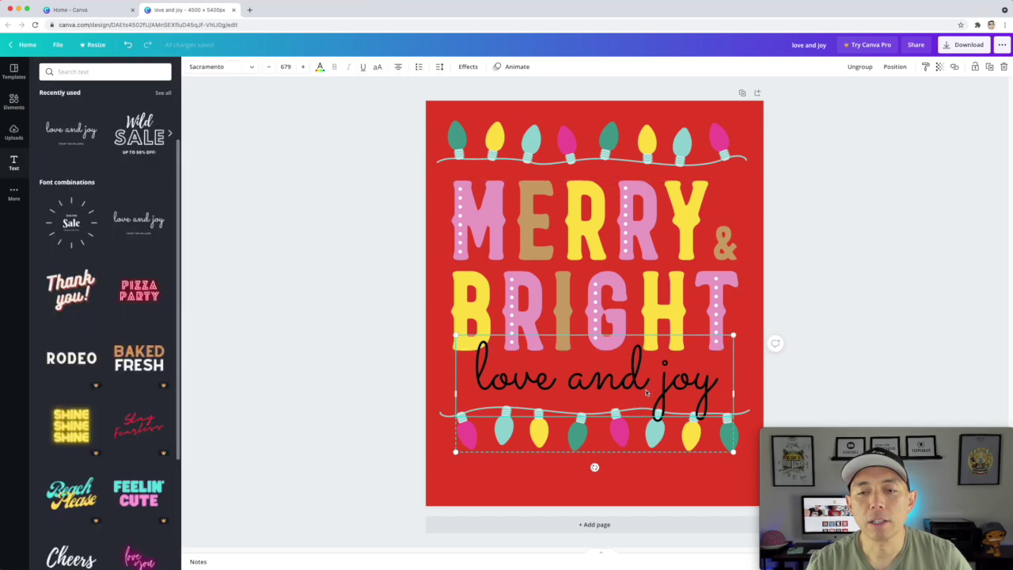
{"action": "double_click", "coordinate": [550, 373]}
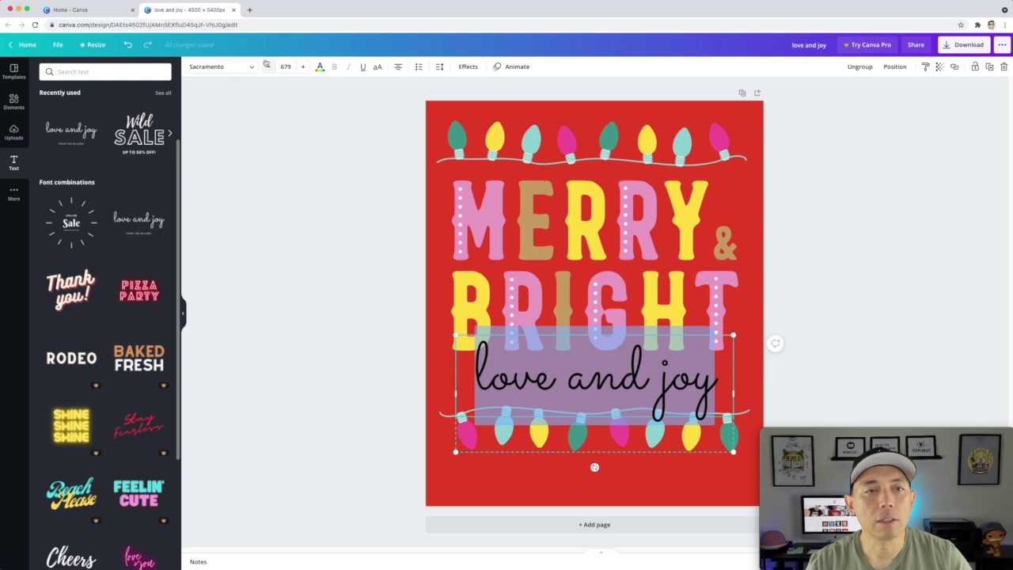
{"action": "left_click", "coordinate": [321, 68]}
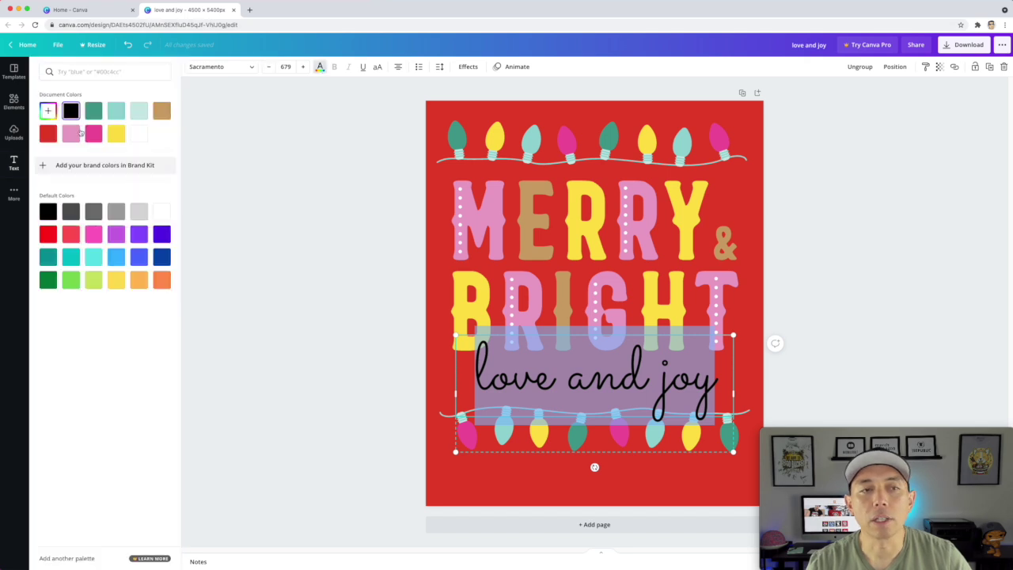
{"action": "left_click", "coordinate": [139, 134]}
{"action": "left_click", "coordinate": [325, 269]}
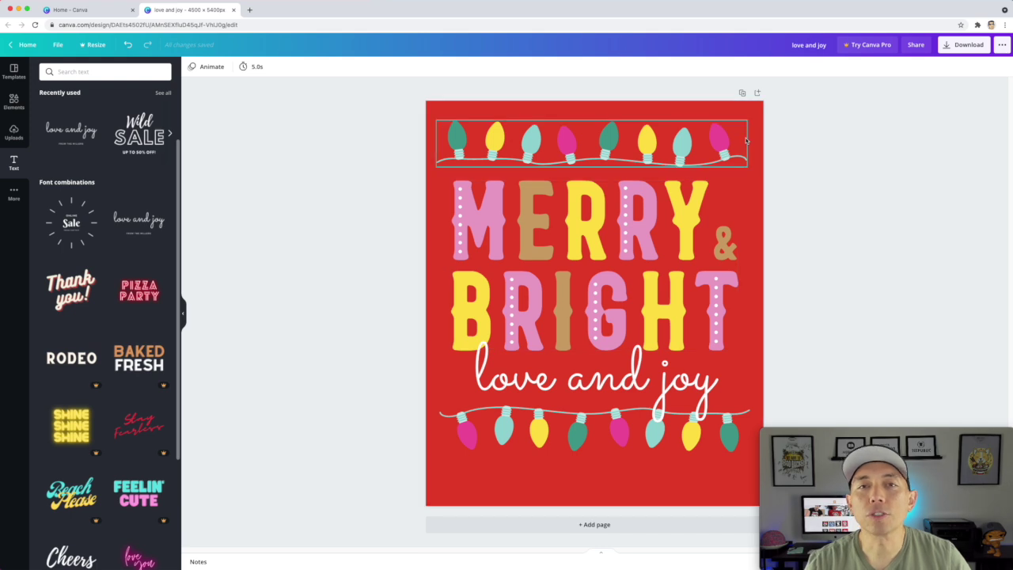
Download the design as a 4500 × 5400 px PNG with the download settings saved.
{"action": "left_click", "coordinate": [957, 45]}
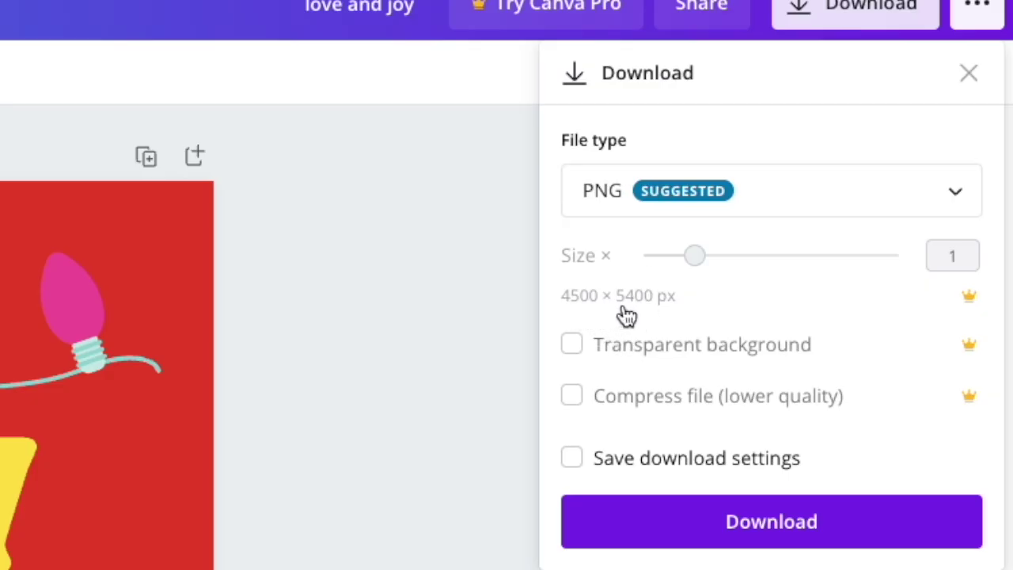
{"action": "left_click", "coordinate": [703, 260]}
{"action": "left_click_drag", "start_coordinate": [703, 259], "coordinate": [760, 261]}
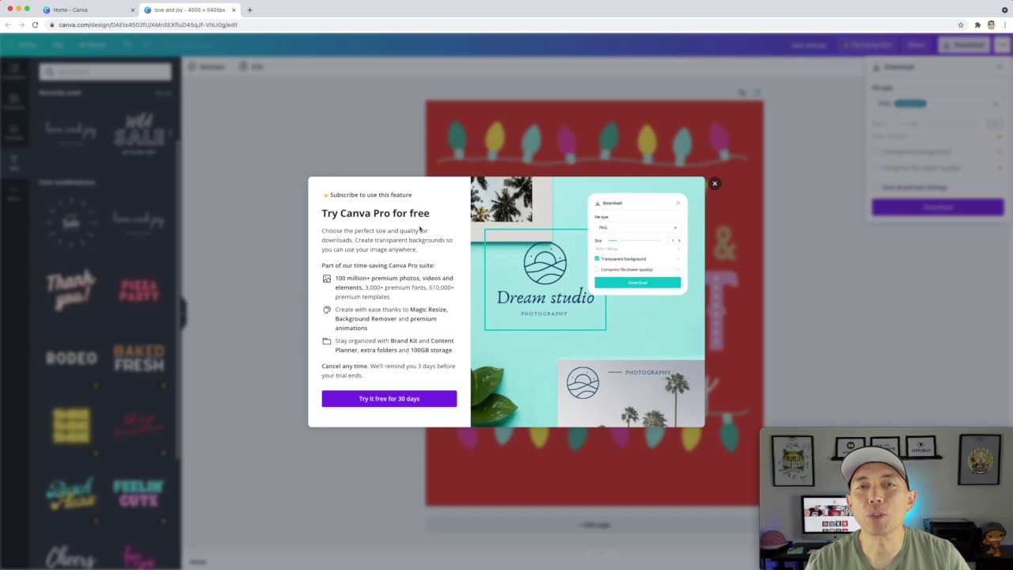
{"action": "left_click", "coordinate": [972, 125]}
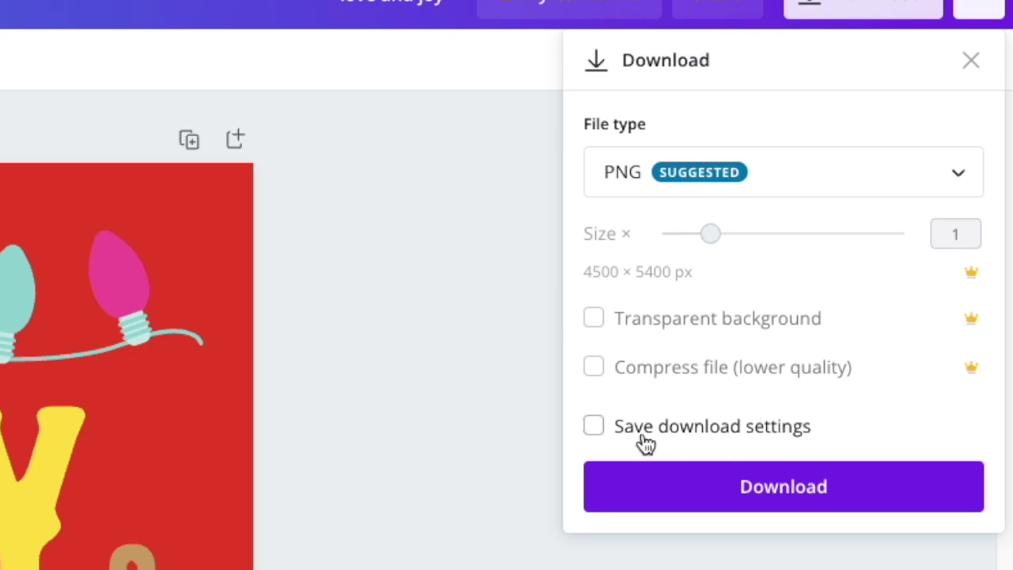
{"action": "left_click", "coordinate": [595, 423]}
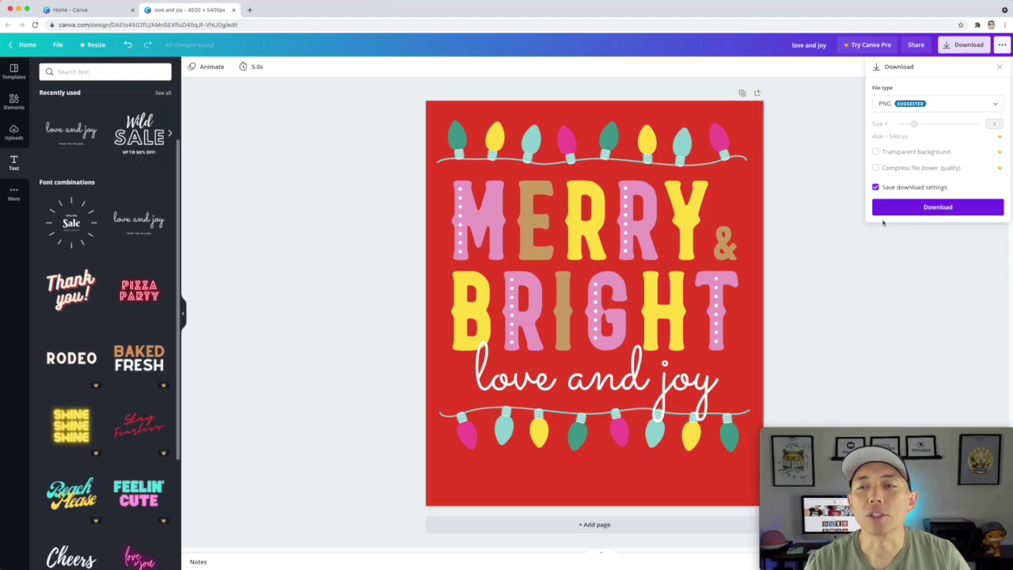
{"action": "left_click", "coordinate": [902, 212]}
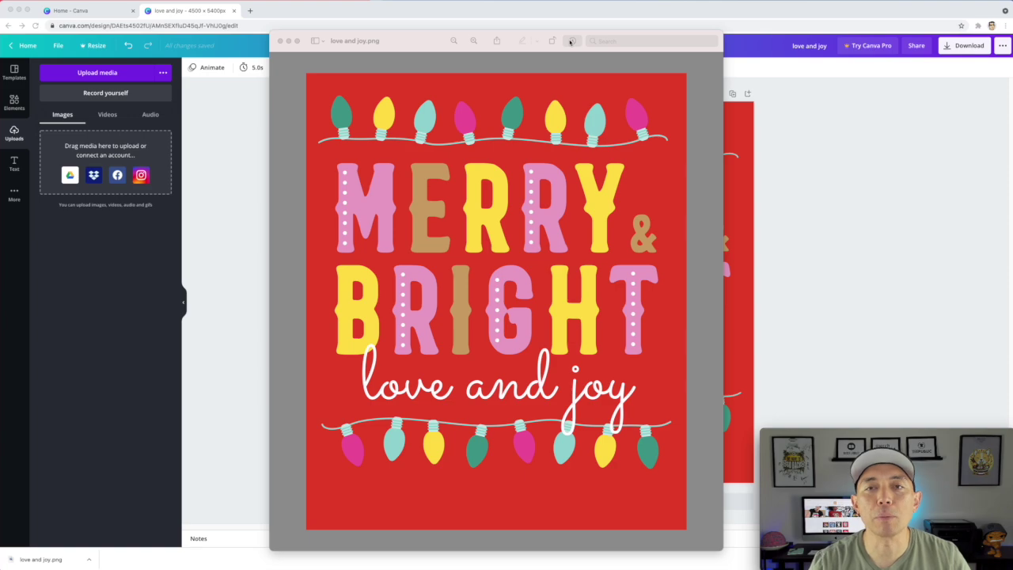
In Preview, select the red background around the artwork in love and joy.png with Instant Alpha and delete it.
{"action": "left_click", "coordinate": [570, 41]}
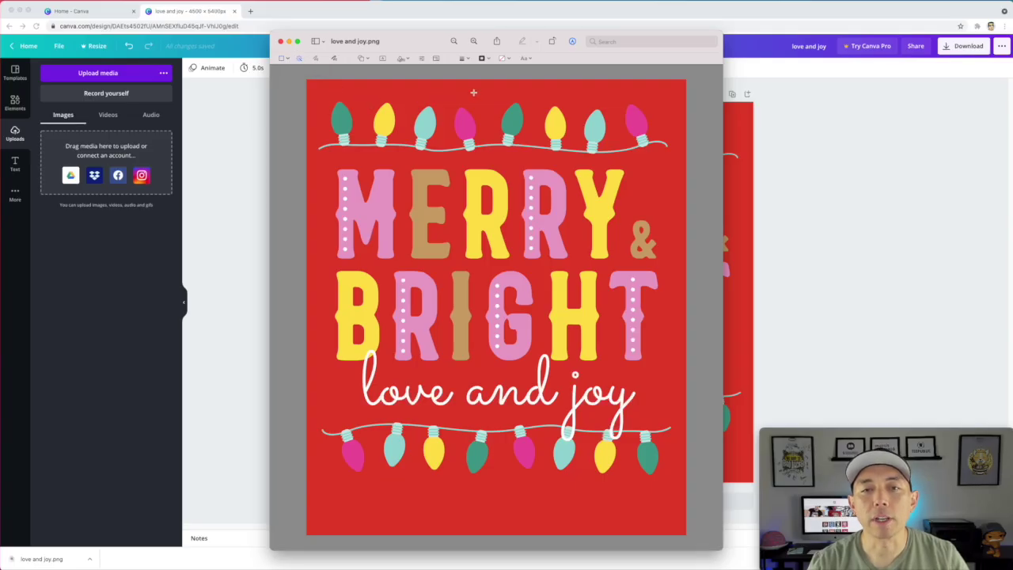
{"action": "left_click_drag", "start_coordinate": [474, 92], "coordinate": [605, 216]}
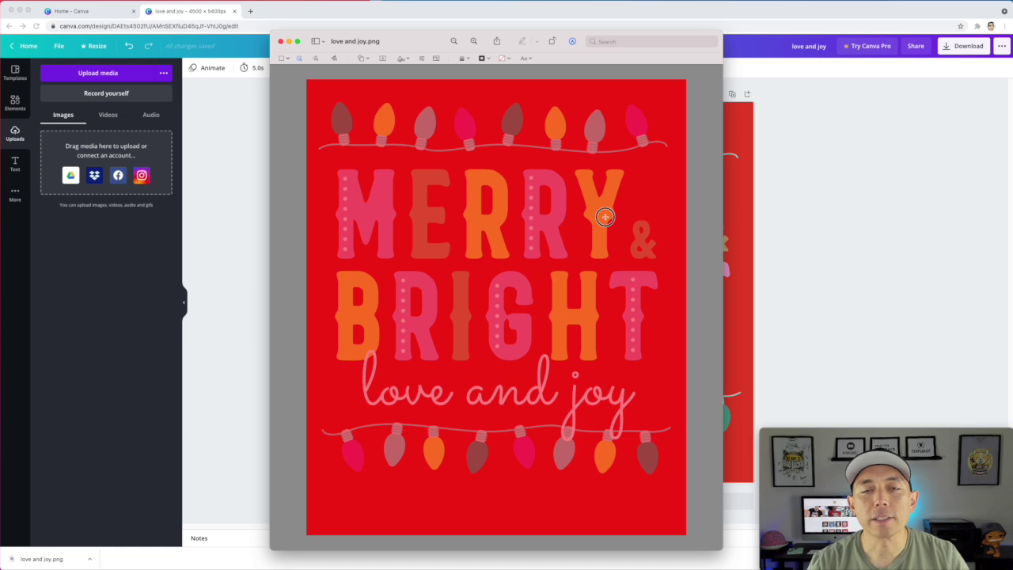
{"action": "left_click_drag", "start_coordinate": [604, 216], "coordinate": [473, 100]}
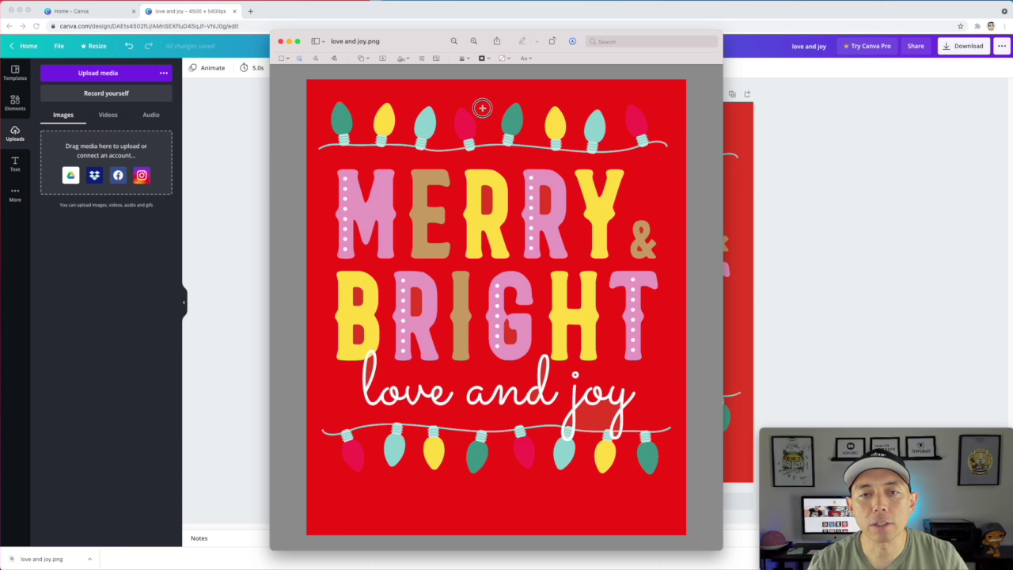
{"action": "left_click_drag", "start_coordinate": [484, 111], "coordinate": [483, 111]}
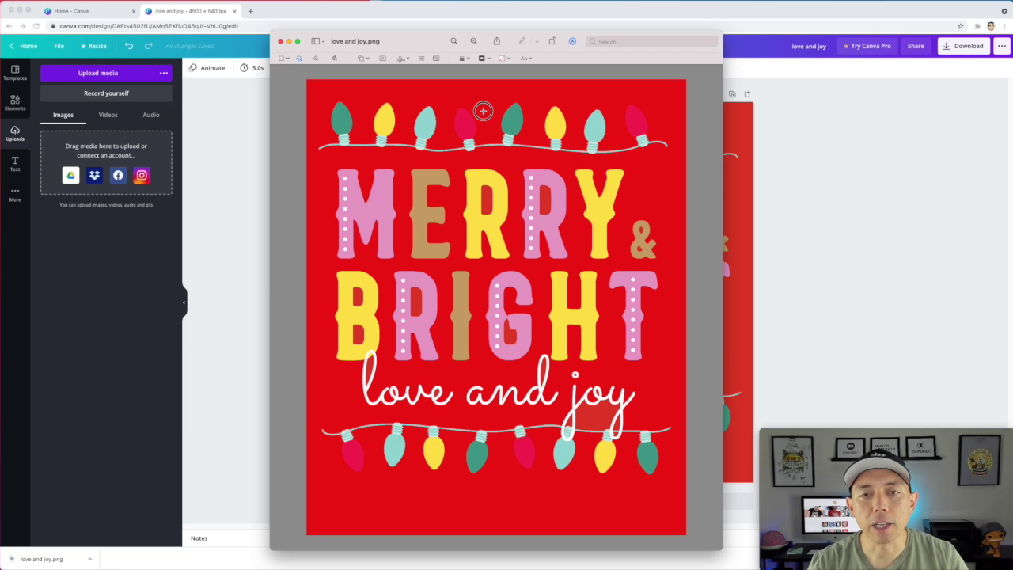
{"action": "left_click_drag", "start_coordinate": [482, 111], "coordinate": [483, 112]}
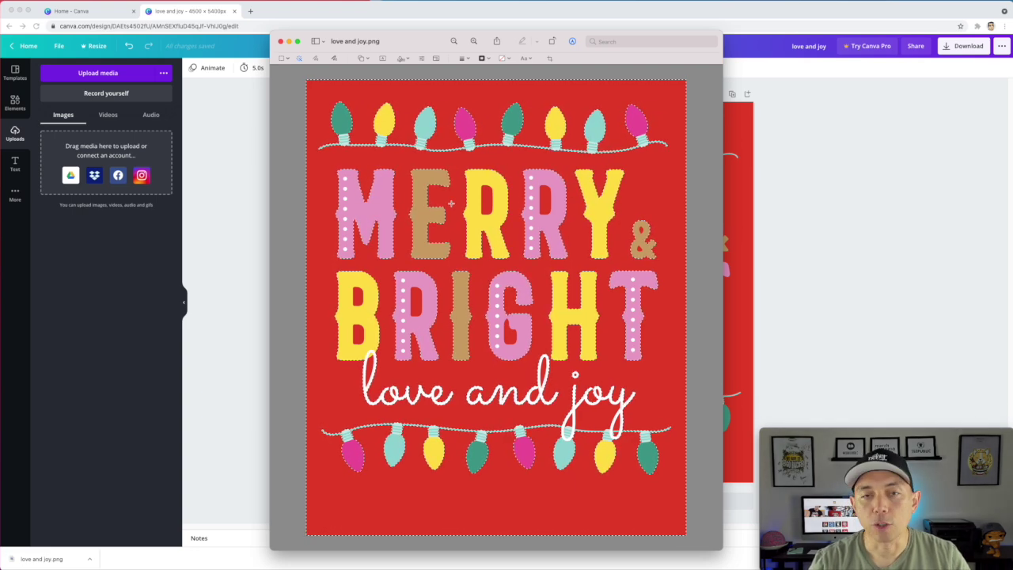
{"action": "key", "text": "Delete"}
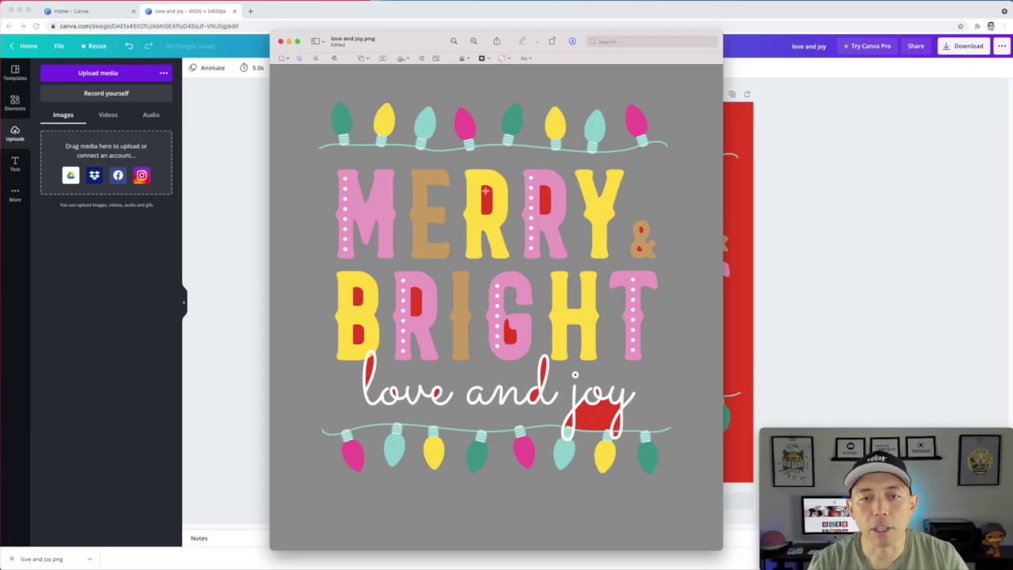
Delete the remaining red areas enclosed by the R, B and G letters of "MERRY" and "BRIGHT".
{"action": "left_click", "coordinate": [488, 196]}
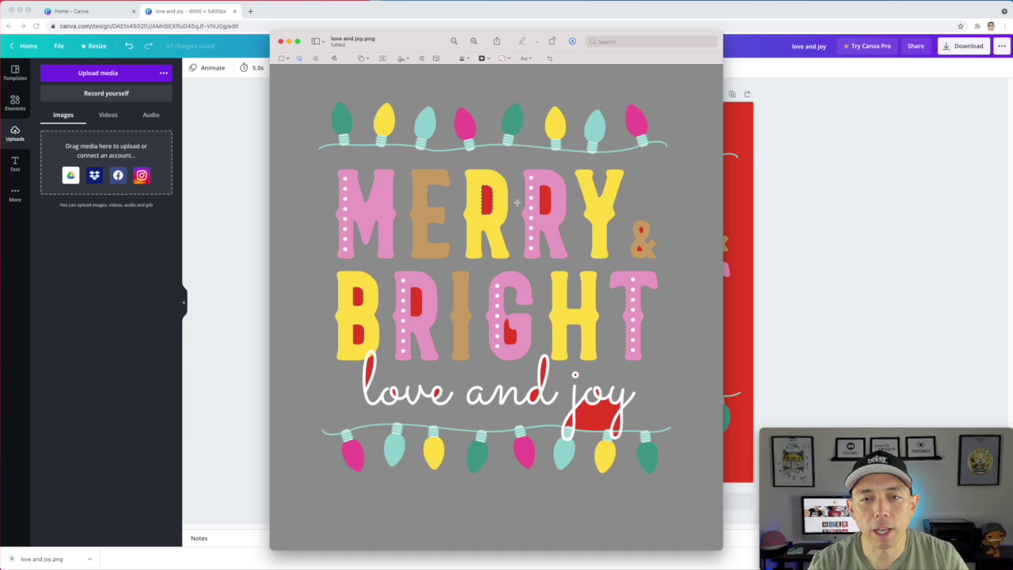
{"action": "key", "text": "Delete"}
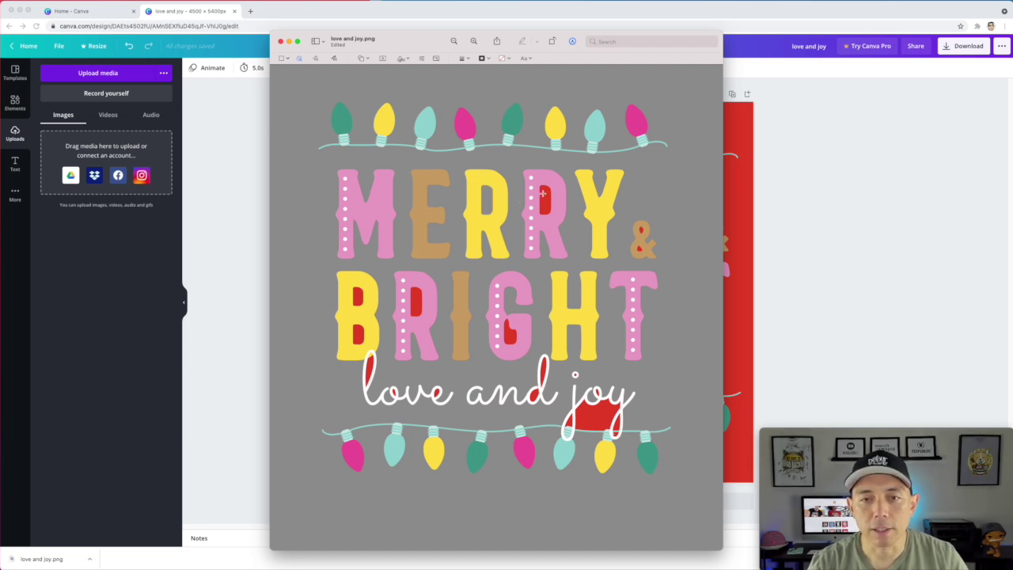
{"action": "left_click", "coordinate": [549, 201]}
{"action": "key", "text": "Delete"}
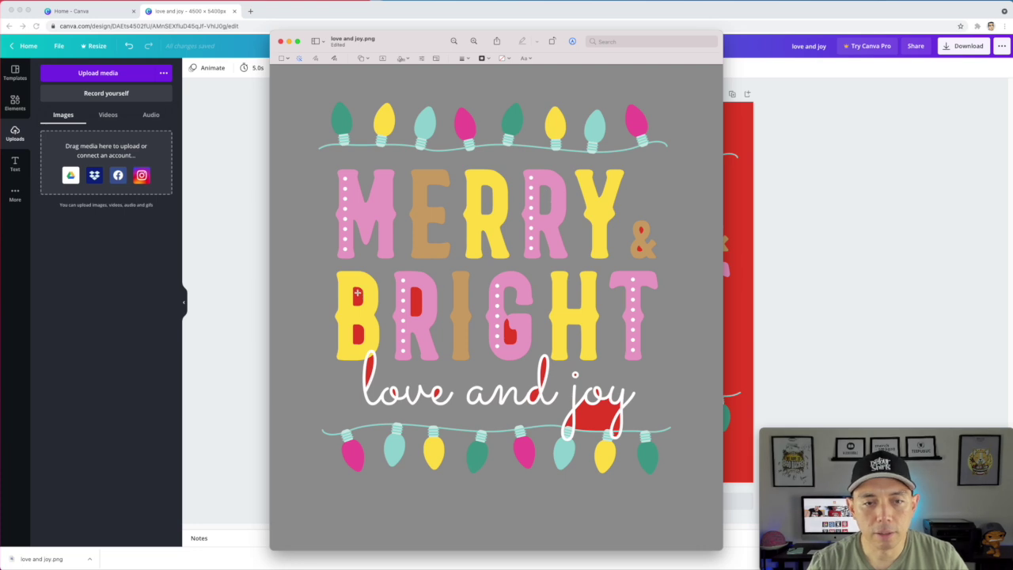
{"action": "left_click", "coordinate": [361, 299]}
{"action": "key", "text": "Delete"}
{"action": "left_click", "coordinate": [416, 302]}
{"action": "key", "text": "Delete"}
{"action": "left_click", "coordinate": [510, 333]}
{"action": "key", "text": "Delete"}
Delete the red areas enclosed by the "love and joy" script loops and between the script and the lower light string.
{"action": "left_click", "coordinate": [578, 403]}
{"action": "key", "text": "Delete"}
{"action": "left_click", "coordinate": [544, 371]}
{"action": "key", "text": "Delete"}
{"action": "left_click", "coordinate": [569, 424]}
{"action": "key", "text": "Delete"}
{"action": "left_click", "coordinate": [369, 370]}
{"action": "key", "text": "Delete"}
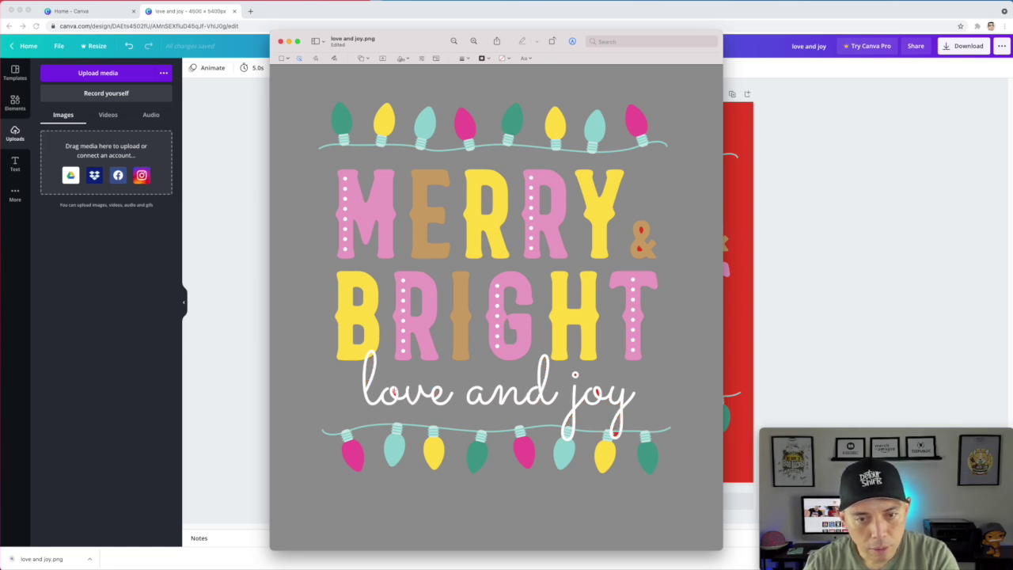
{"action": "left_click", "coordinate": [616, 433]}
{"action": "key", "text": "Delete"}
Delete the two red areas inside the ampersand and save the transparent image.
{"action": "left_click", "coordinate": [641, 230]}
{"action": "key", "text": "Delete"}
{"action": "left_click", "coordinate": [640, 249]}
{"action": "key", "text": "Delete"}
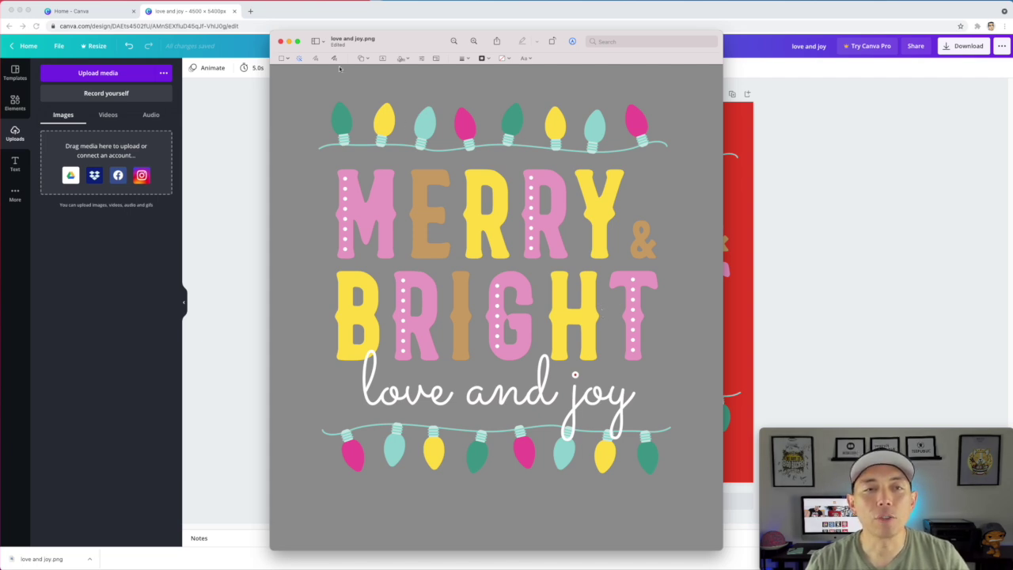
{"action": "key", "text": "super+s"}
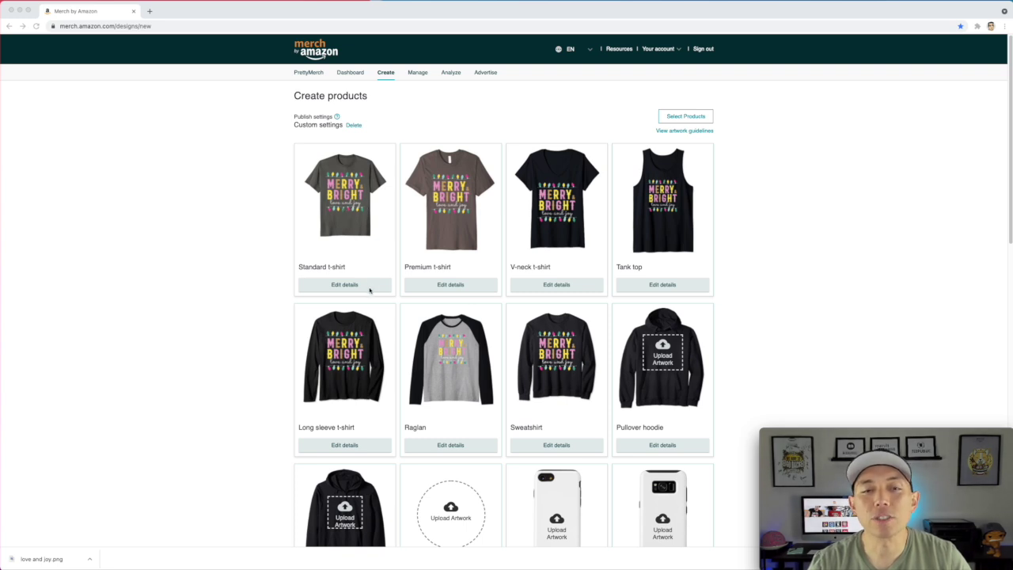
On Merch by Amazon, open the Standard t-shirt's details and inspect the shirt preview with the design up close.
{"action": "left_click", "coordinate": [369, 289]}
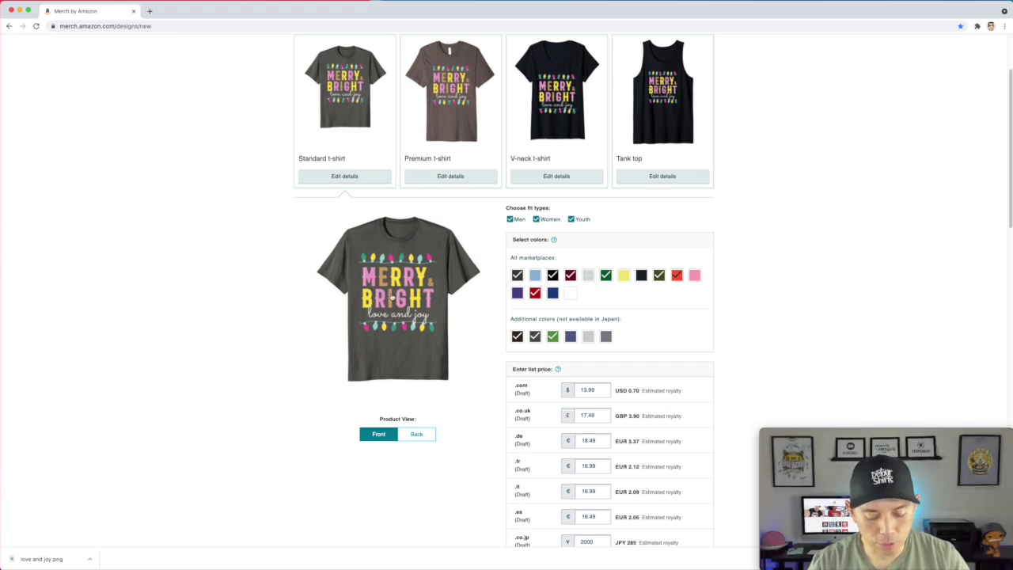
{"action": "key", "text": "ctrl+plus"}
{"action": "key", "text": "ctrl+plus"}
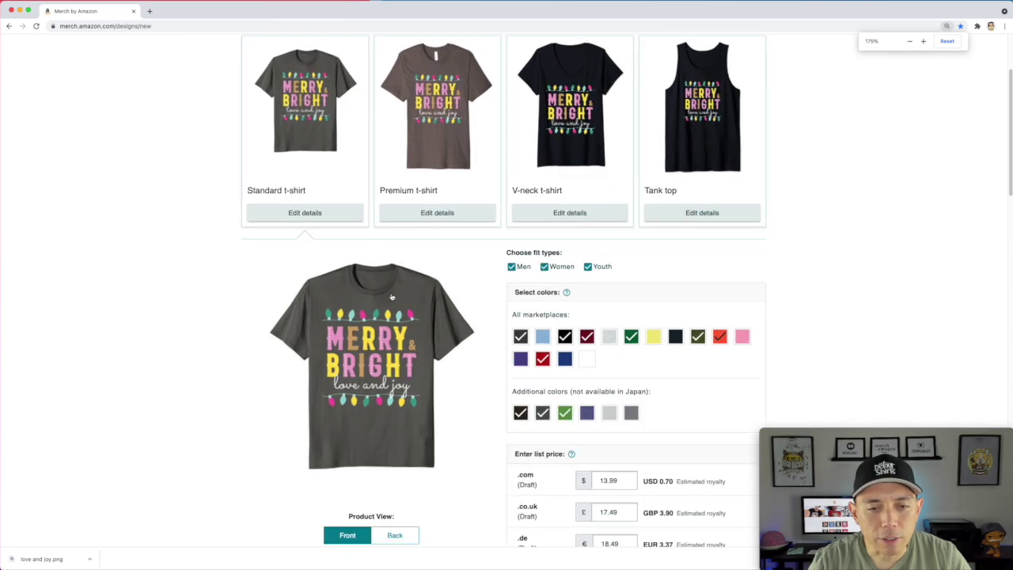
{"action": "key", "text": "ctrl+plus"}
{"action": "key", "text": "ctrl+plus"}
{"action": "scroll", "coordinate": [391, 293], "scroll_direction": "down", "scroll_amount": 5}
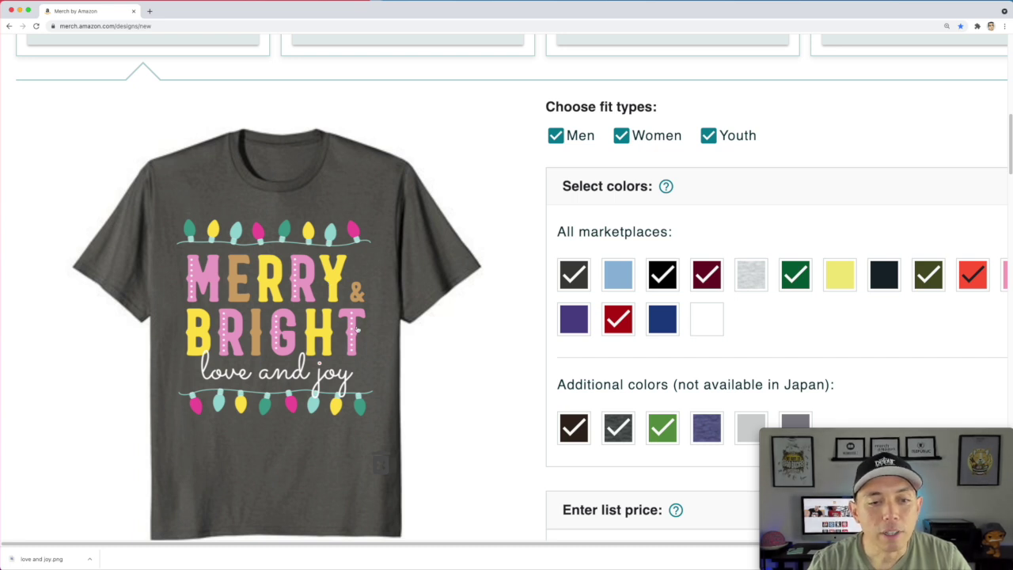
{"action": "key", "text": "ctrl+minus"}
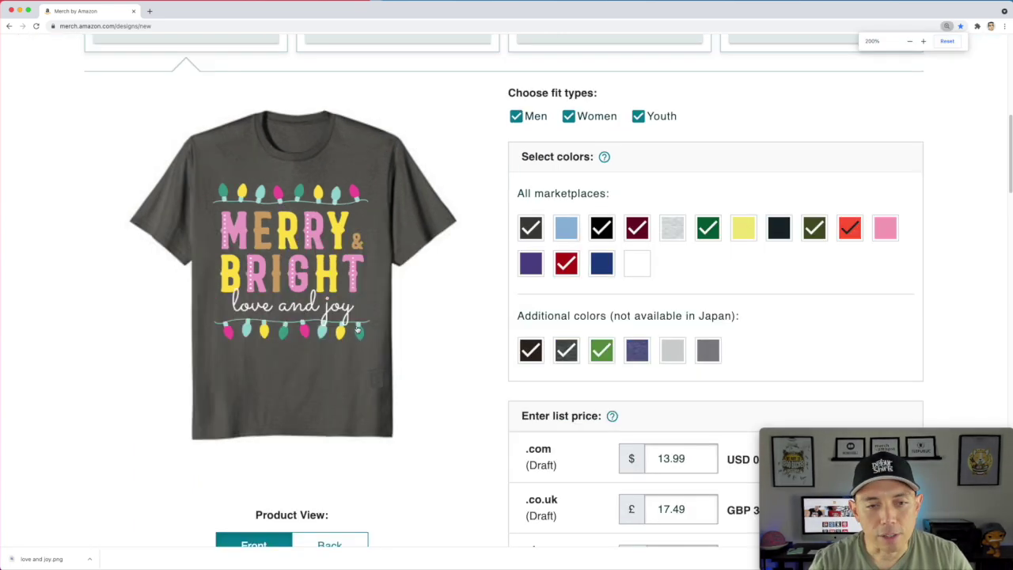
Adjust the Standard t-shirt's colours by adding royal blue, purple and heather blue and removing orange, grass green and brown.
{"action": "mouse_move", "coordinate": [566, 267]}
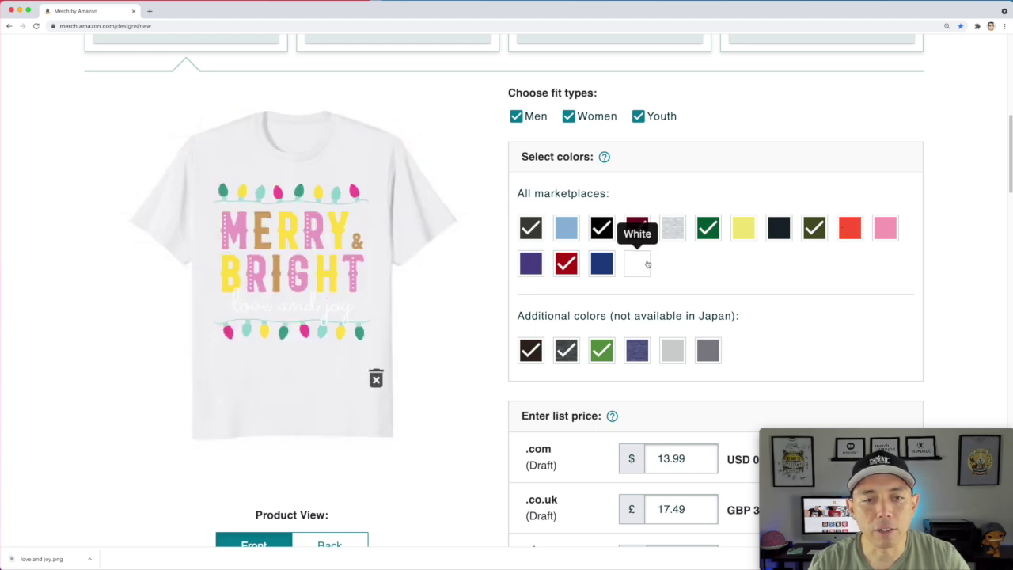
{"action": "left_click", "coordinate": [604, 266]}
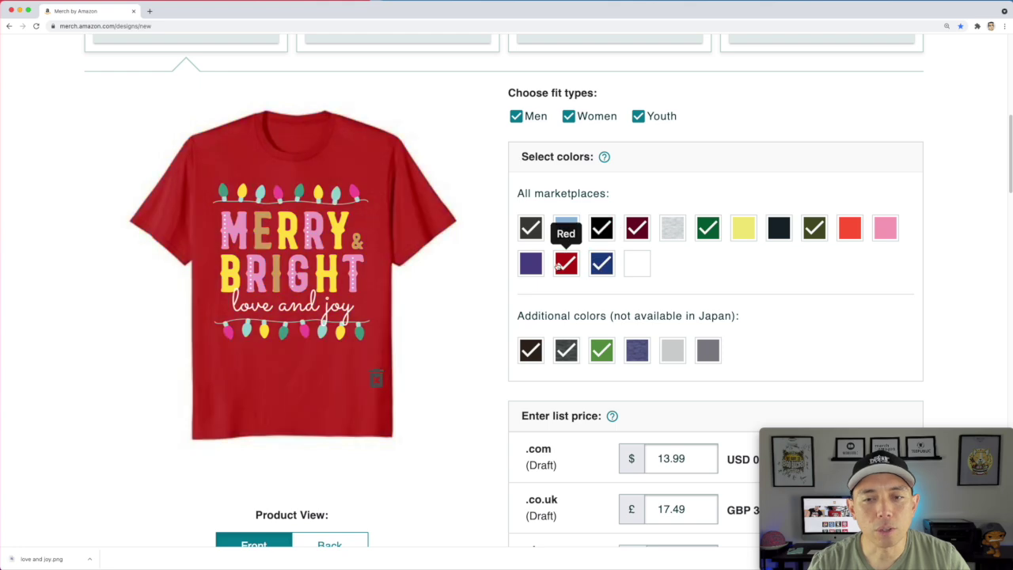
{"action": "left_click", "coordinate": [529, 268]}
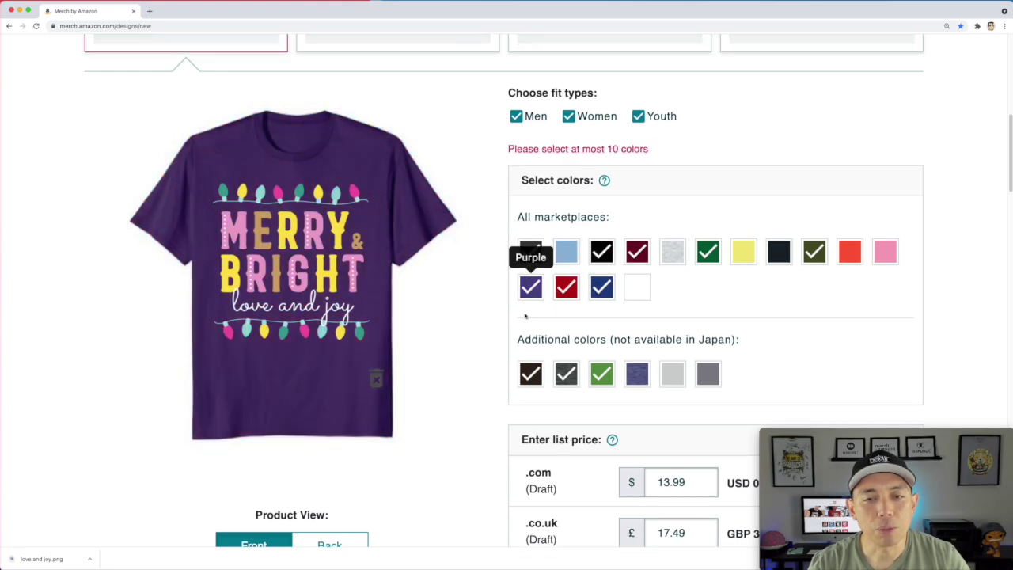
{"action": "left_click", "coordinate": [636, 376]}
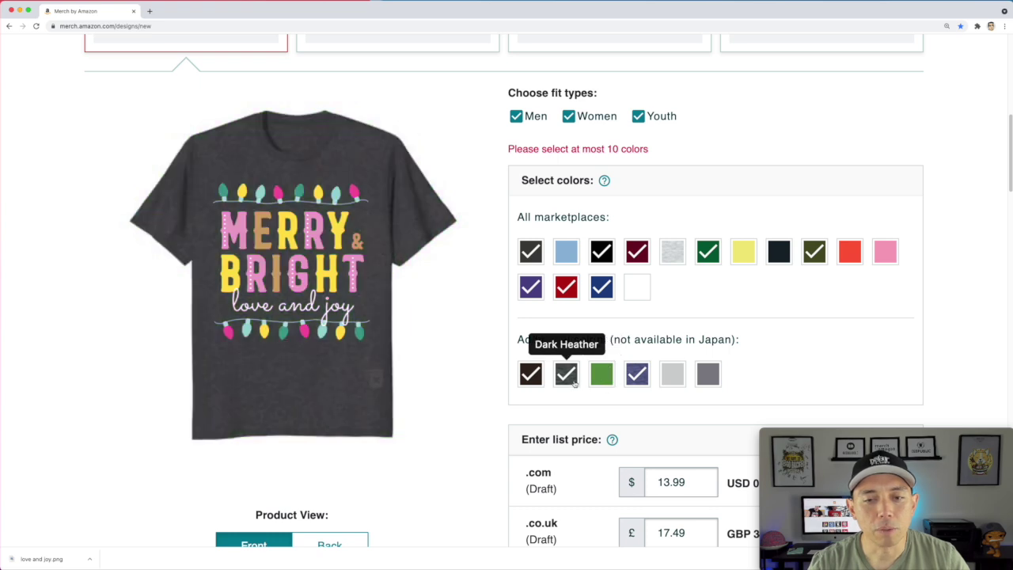
{"action": "left_click", "coordinate": [530, 372]}
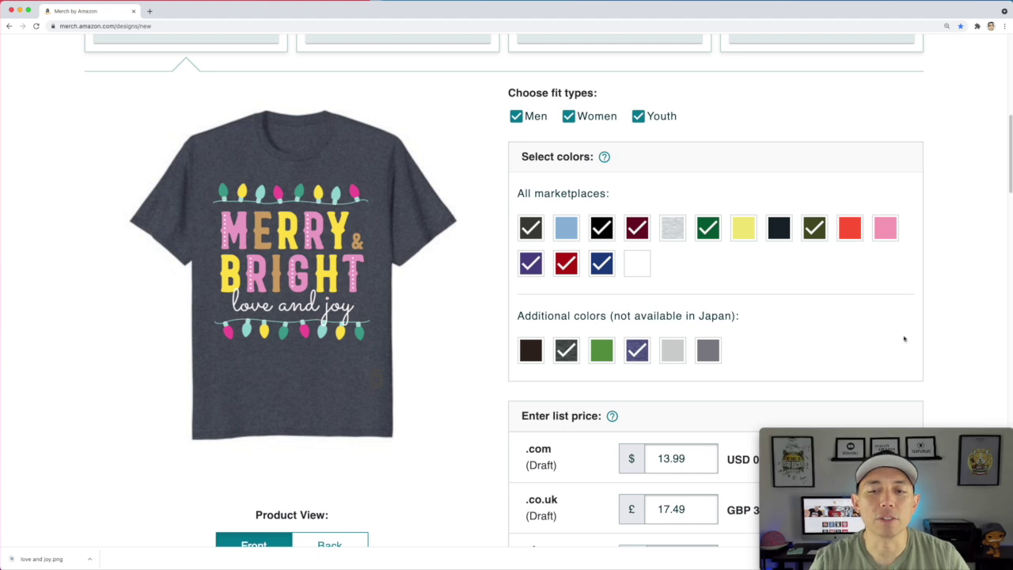